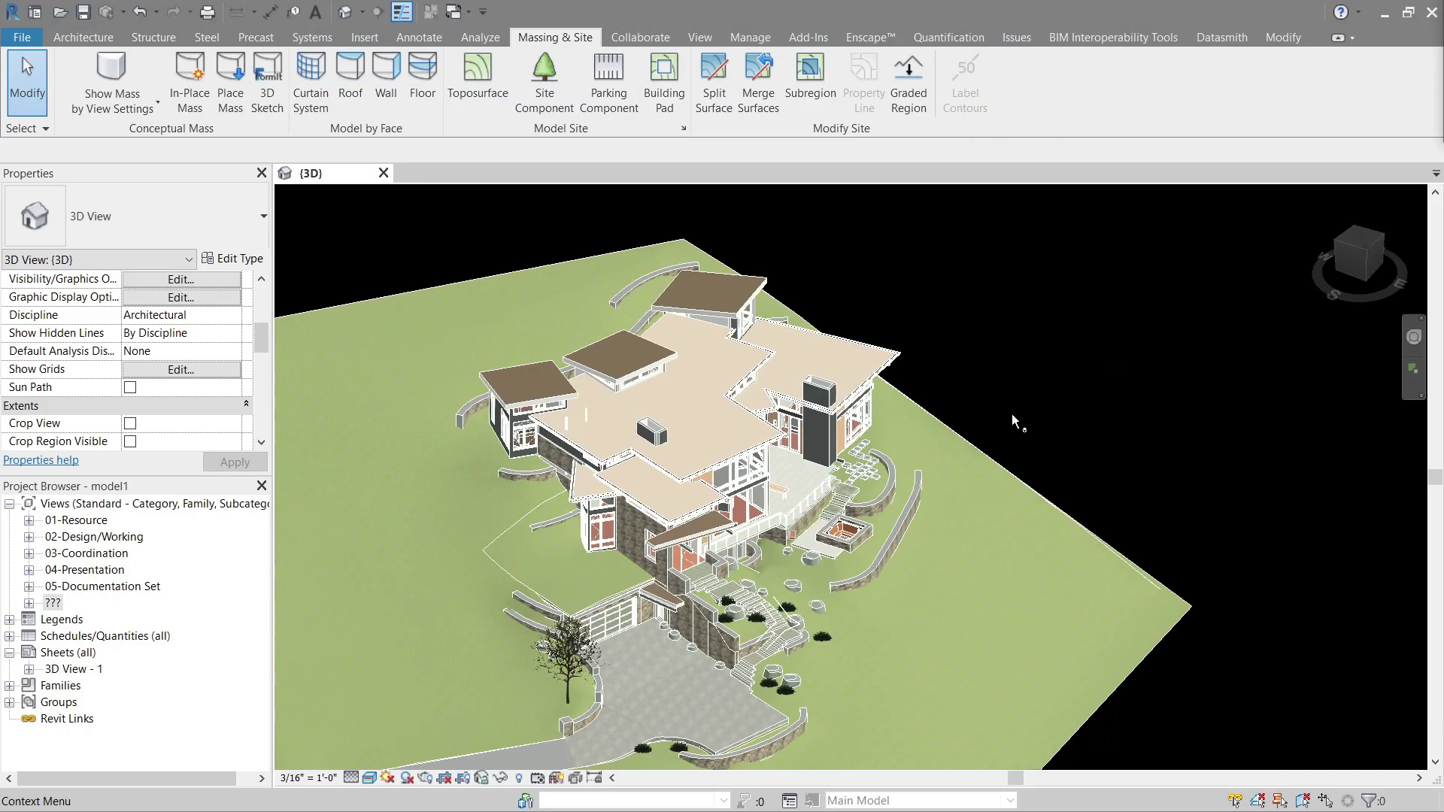
Step: Create a perspective camera view from the 3D view, with the eye on the lawn beside the house and the target beyond the house
middle_click_drag(991, 315, 1021, 314)
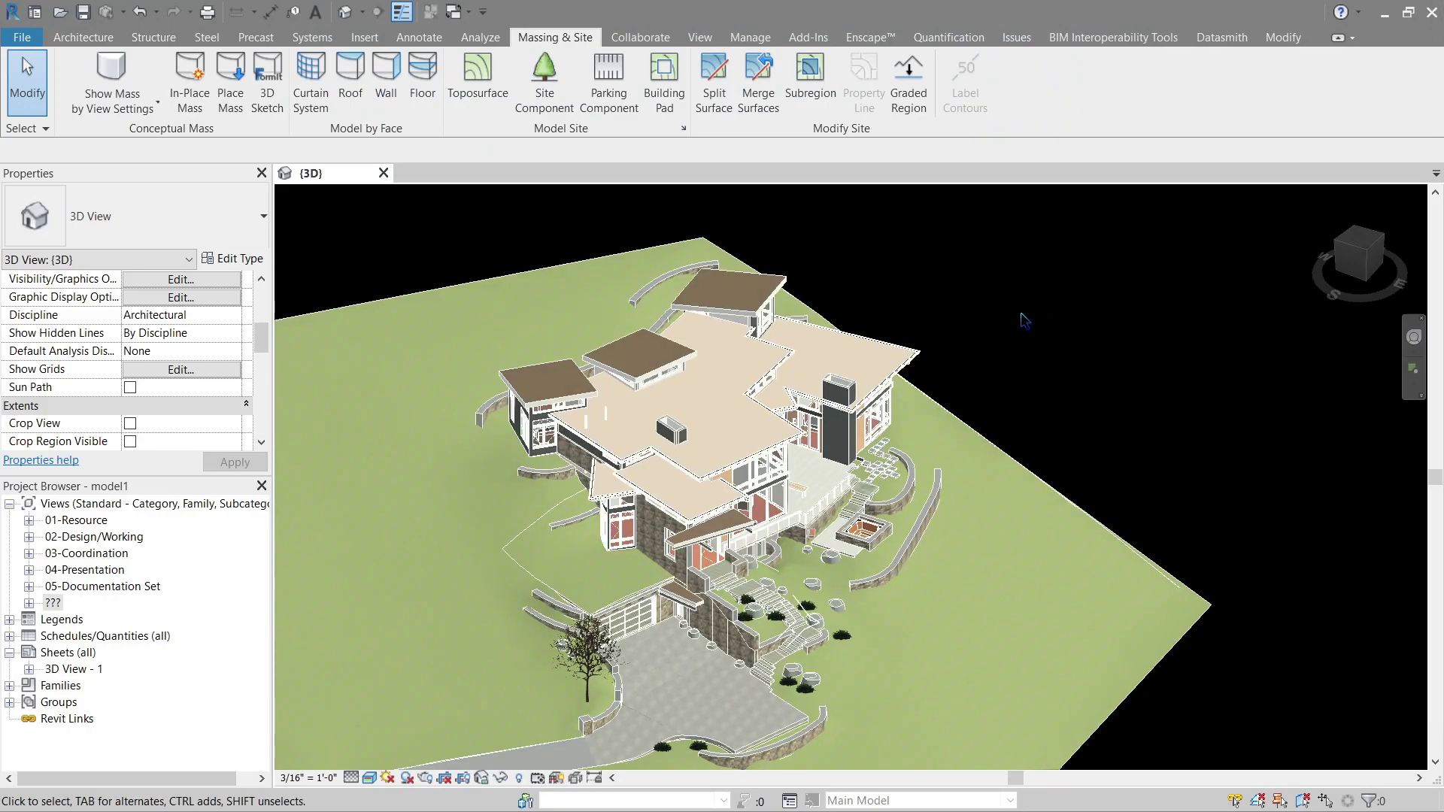
left_click(362, 13)
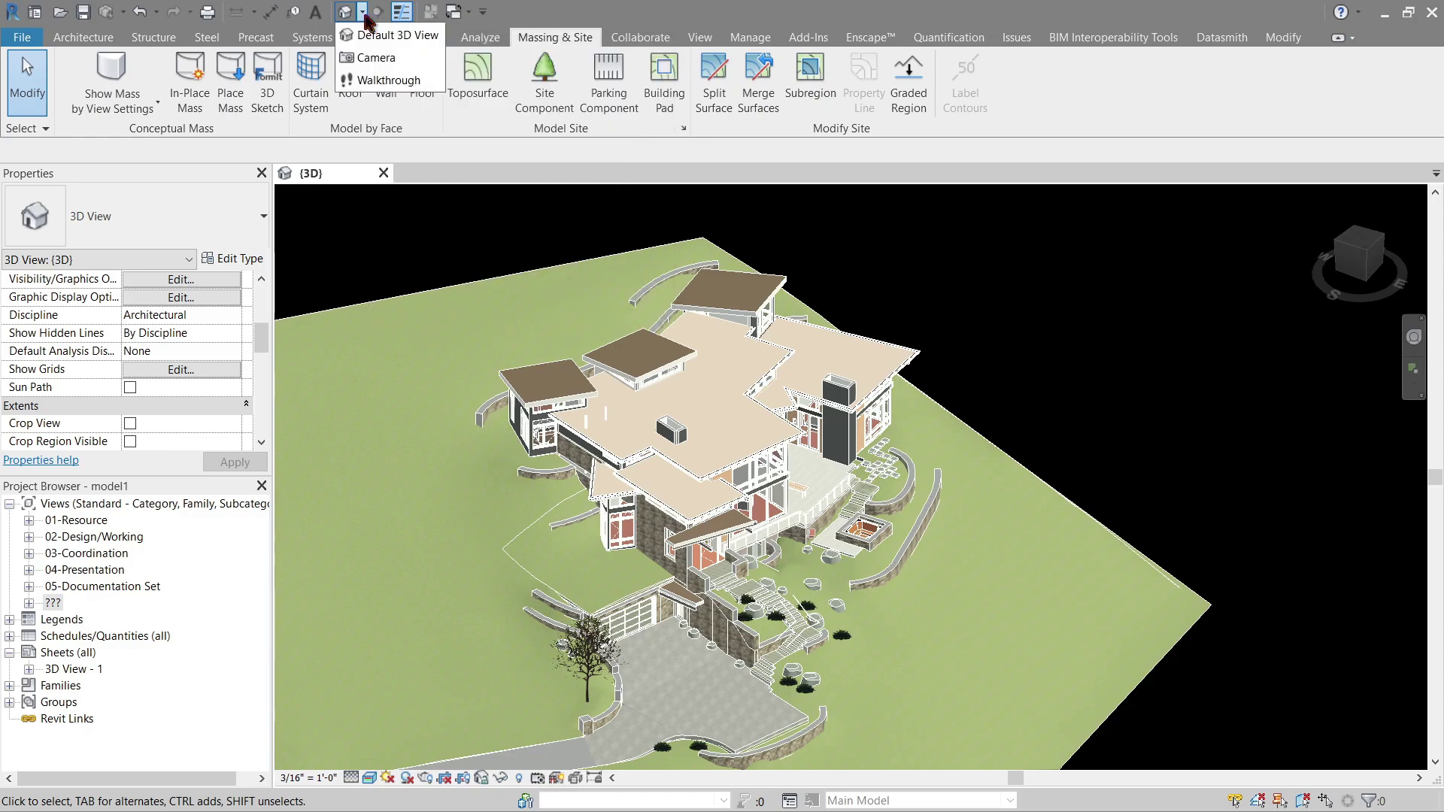
left_click(389, 60)
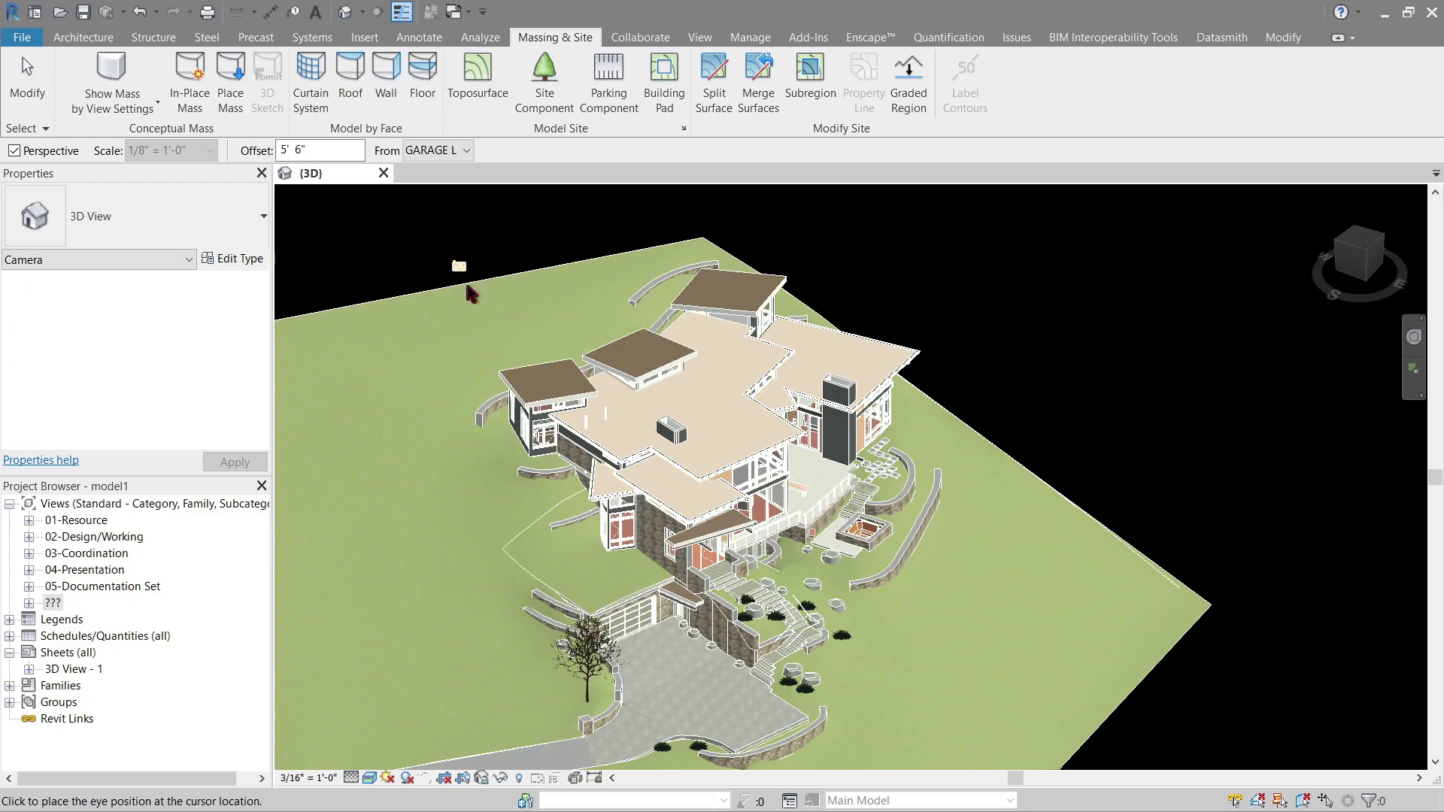
middle_click_drag(367, 560, 611, 578)
left_click(434, 528)
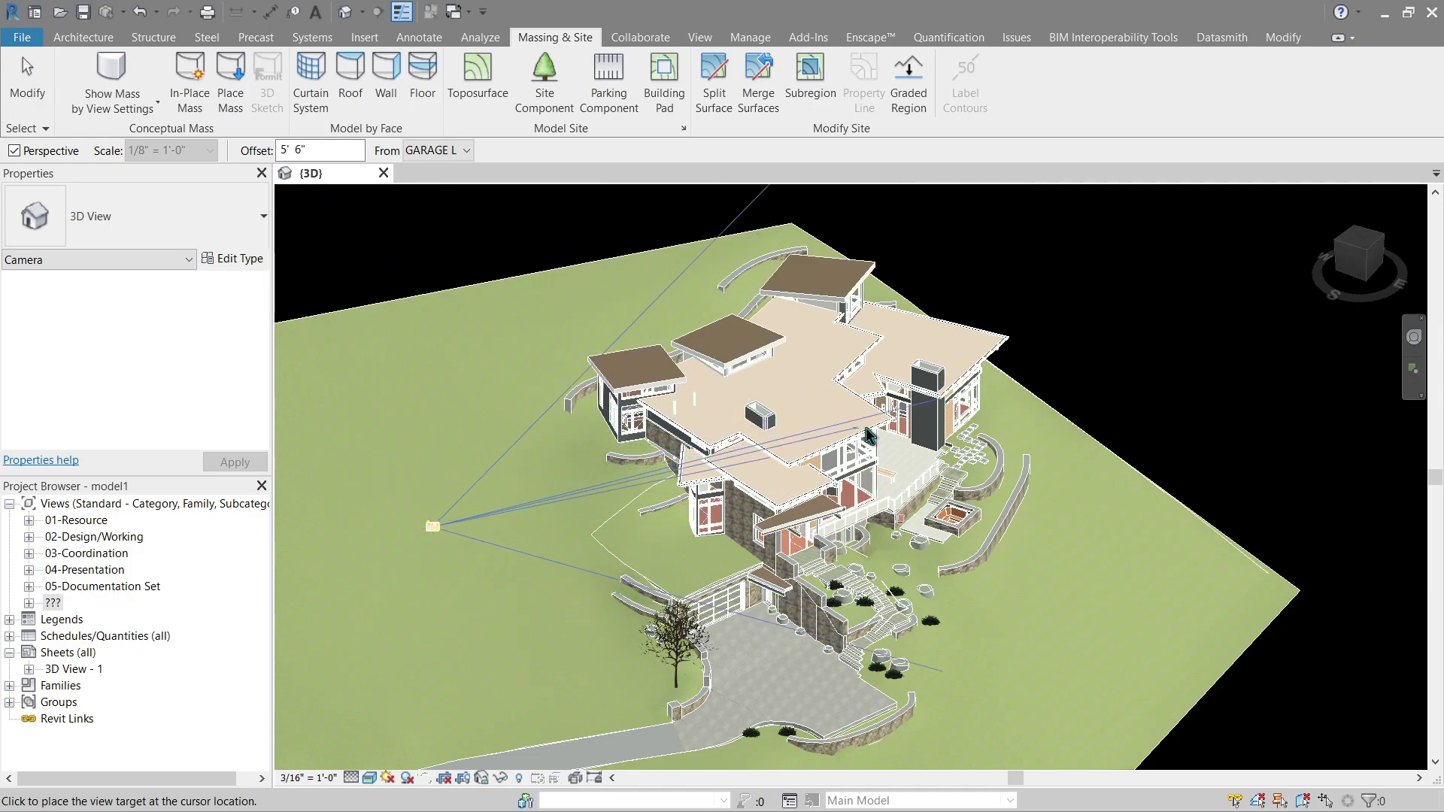
left_click(1035, 378)
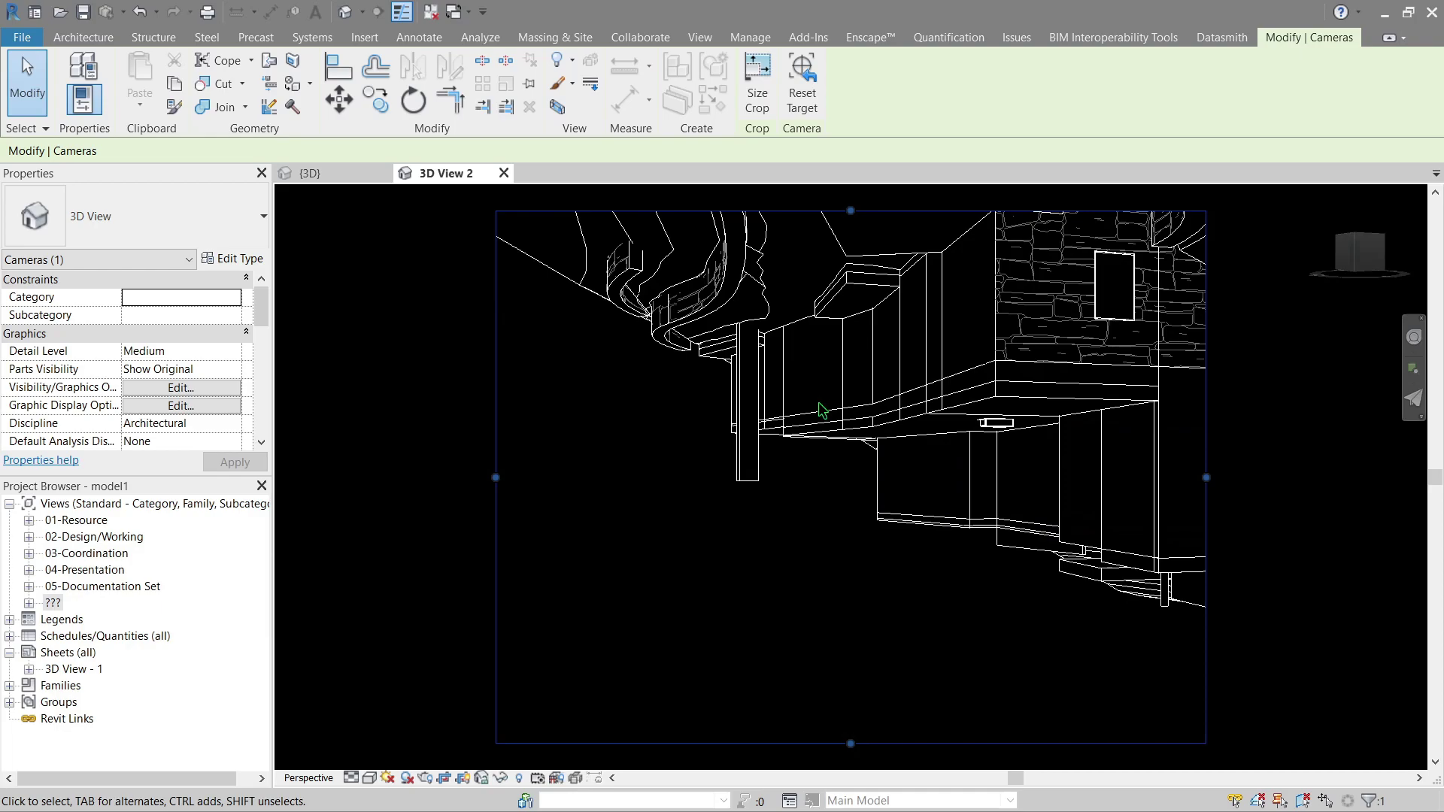
Step: Set the 3D View 2 camera view to Fine detail level and Consistent Colors visual style
left_click(352, 777)
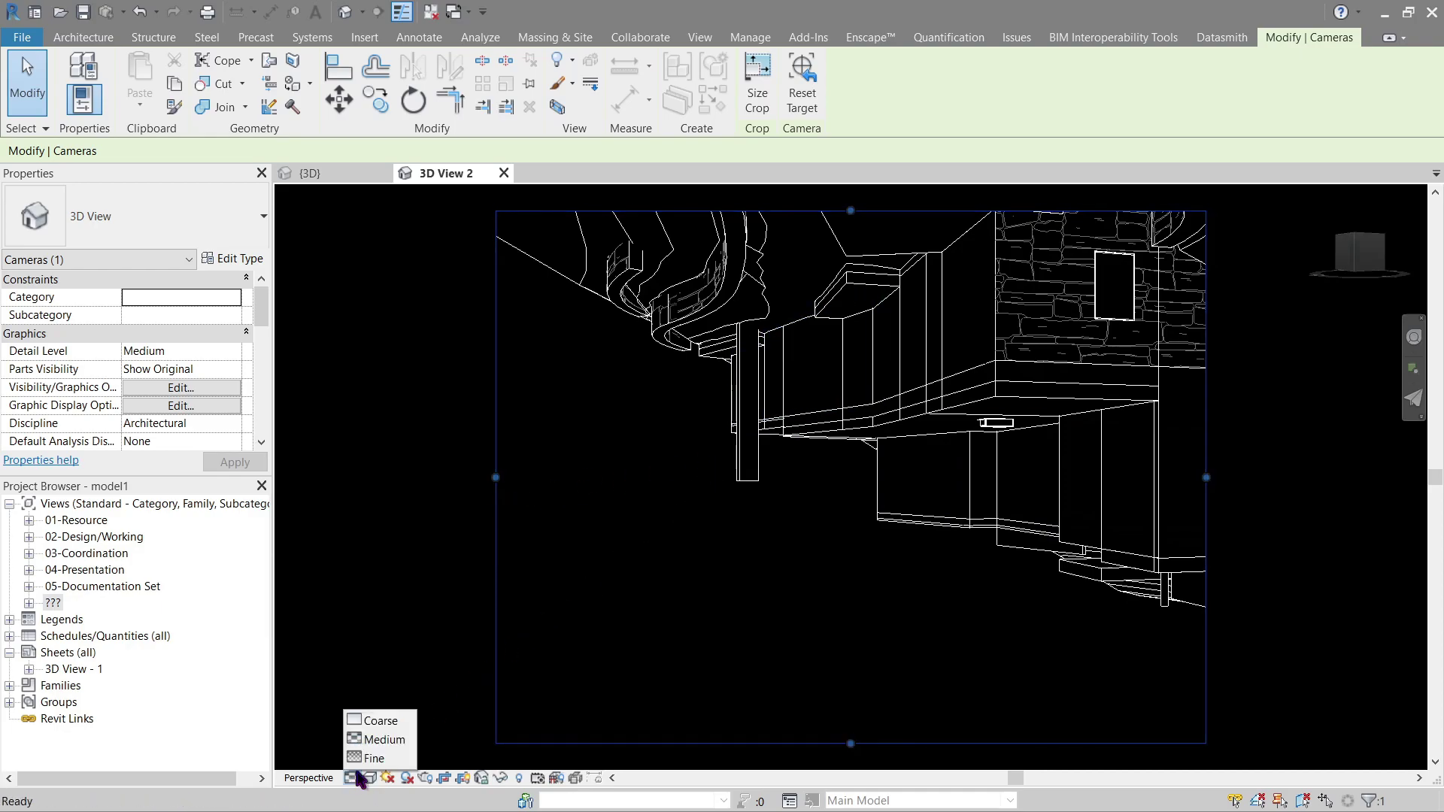
left_click(374, 758)
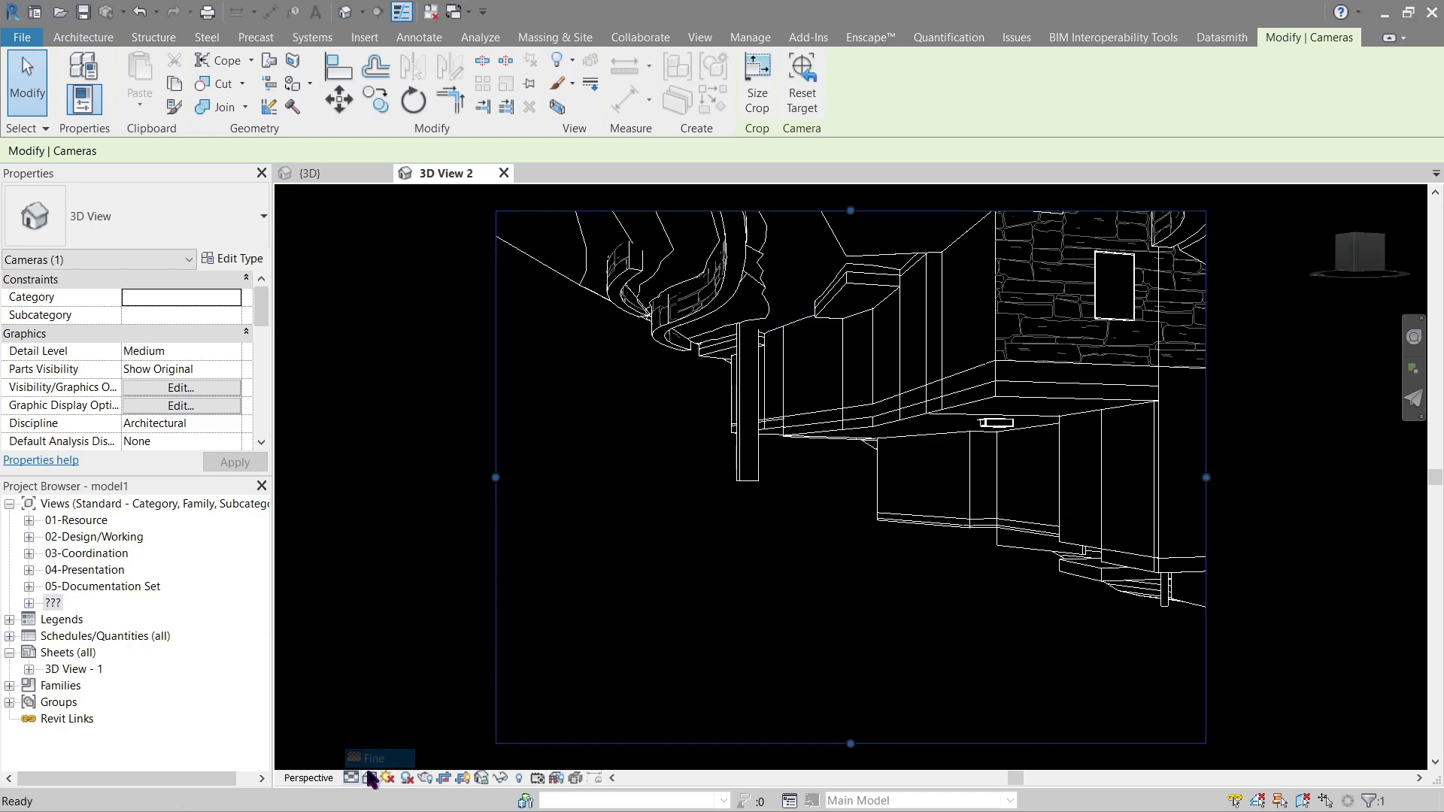
left_click(370, 777)
left_click(425, 739)
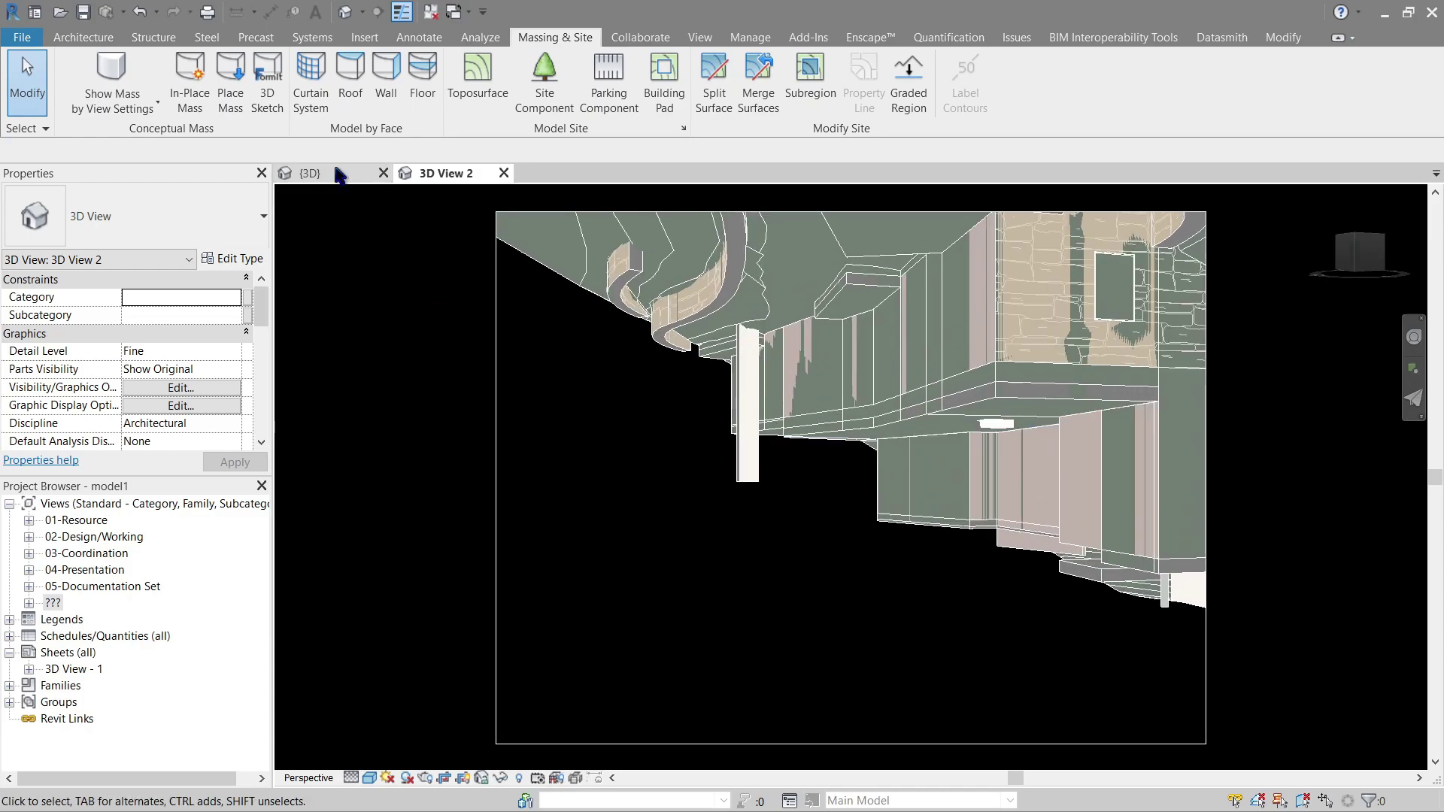
Step: Examine the underside of the model in the {3D} view and compare it with the 3D View 2 camera view
left_click(331, 174)
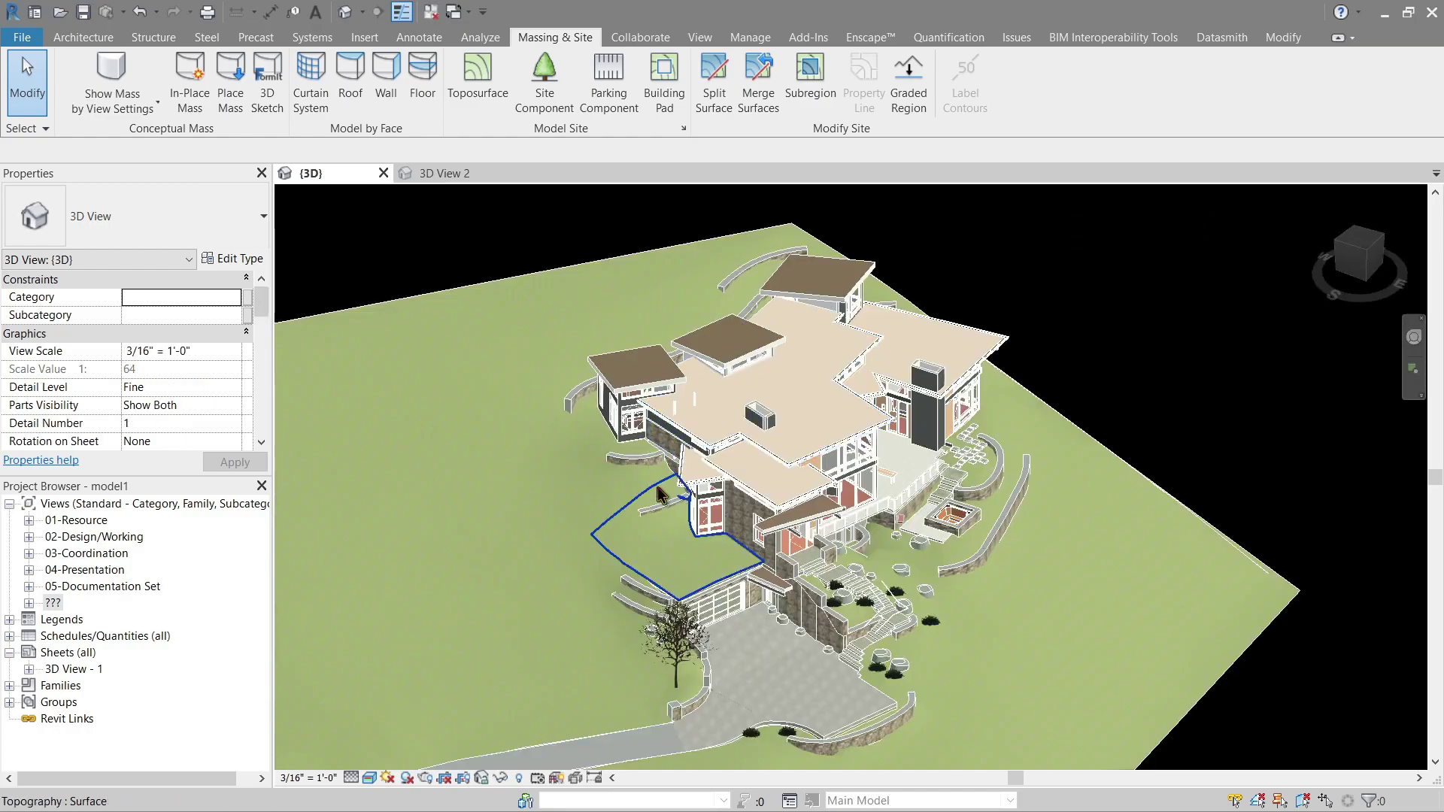
mouse_move(664, 492)
middle_mouse_down("shift")
mouse_move(722, 482)
mouse_move(850, 245)
middle_mouse_up("shift")
scroll(756, 519, "up", 4)
middle_click_drag(756, 514, 856, 490)
left_click(440, 173)
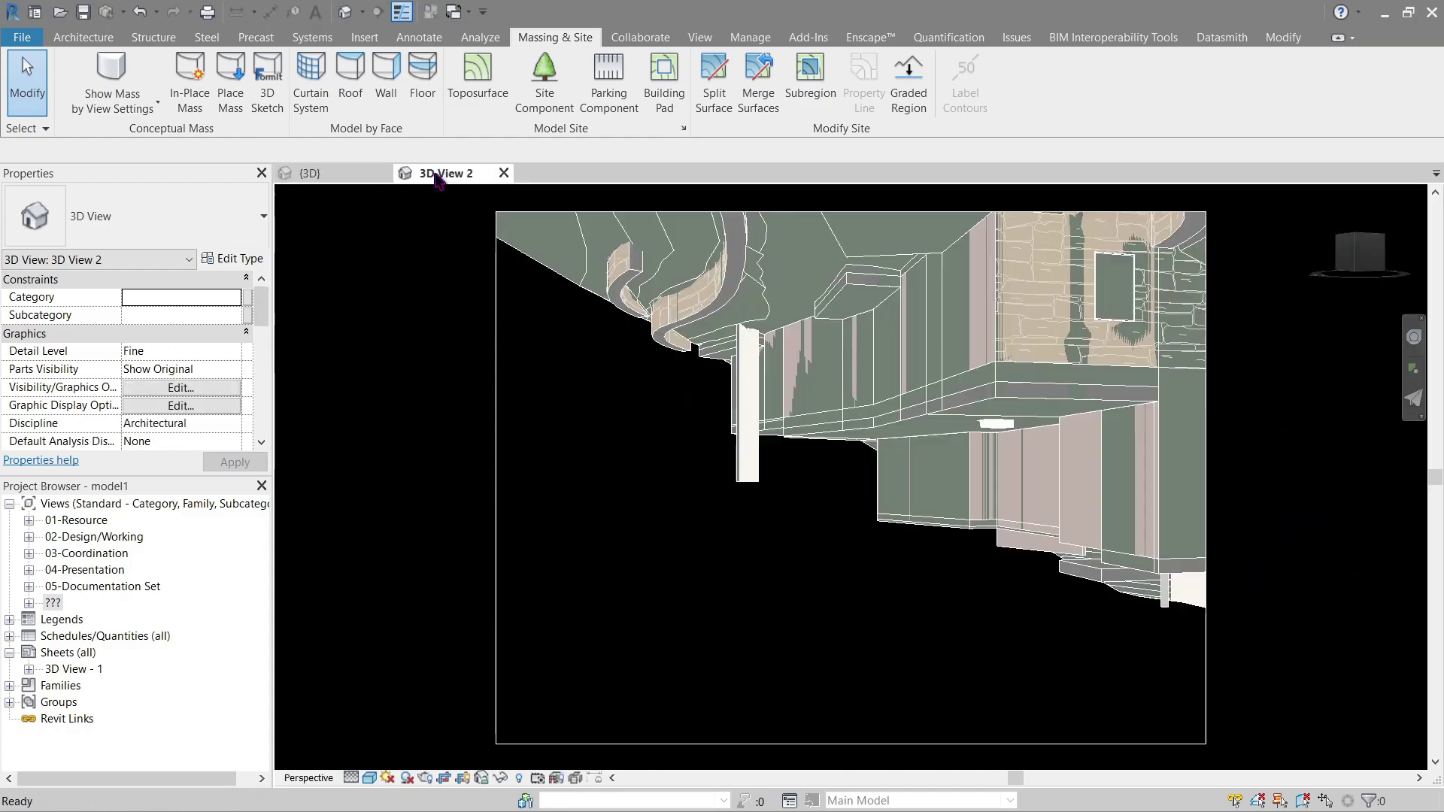
left_click(388, 173)
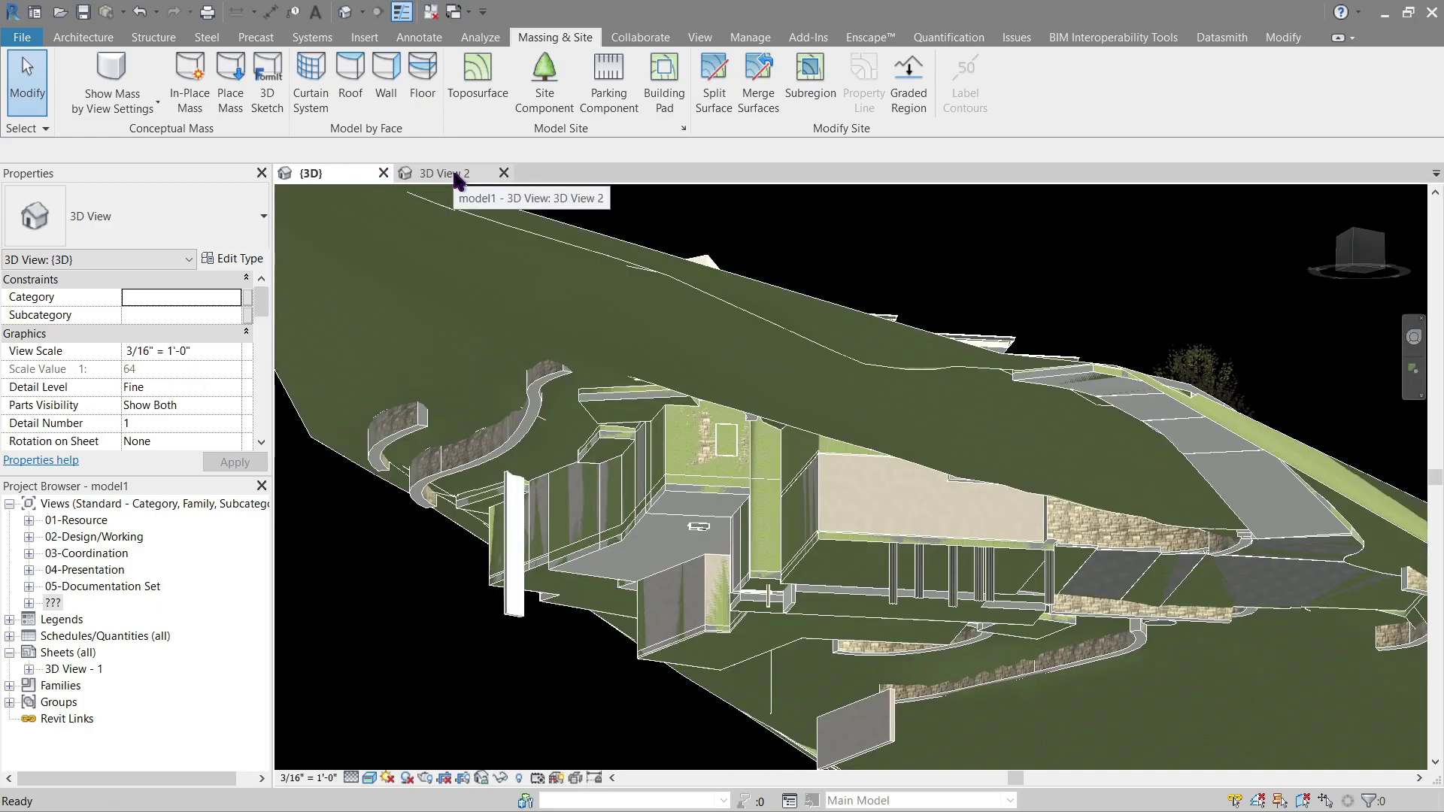
key("v")
key("v")
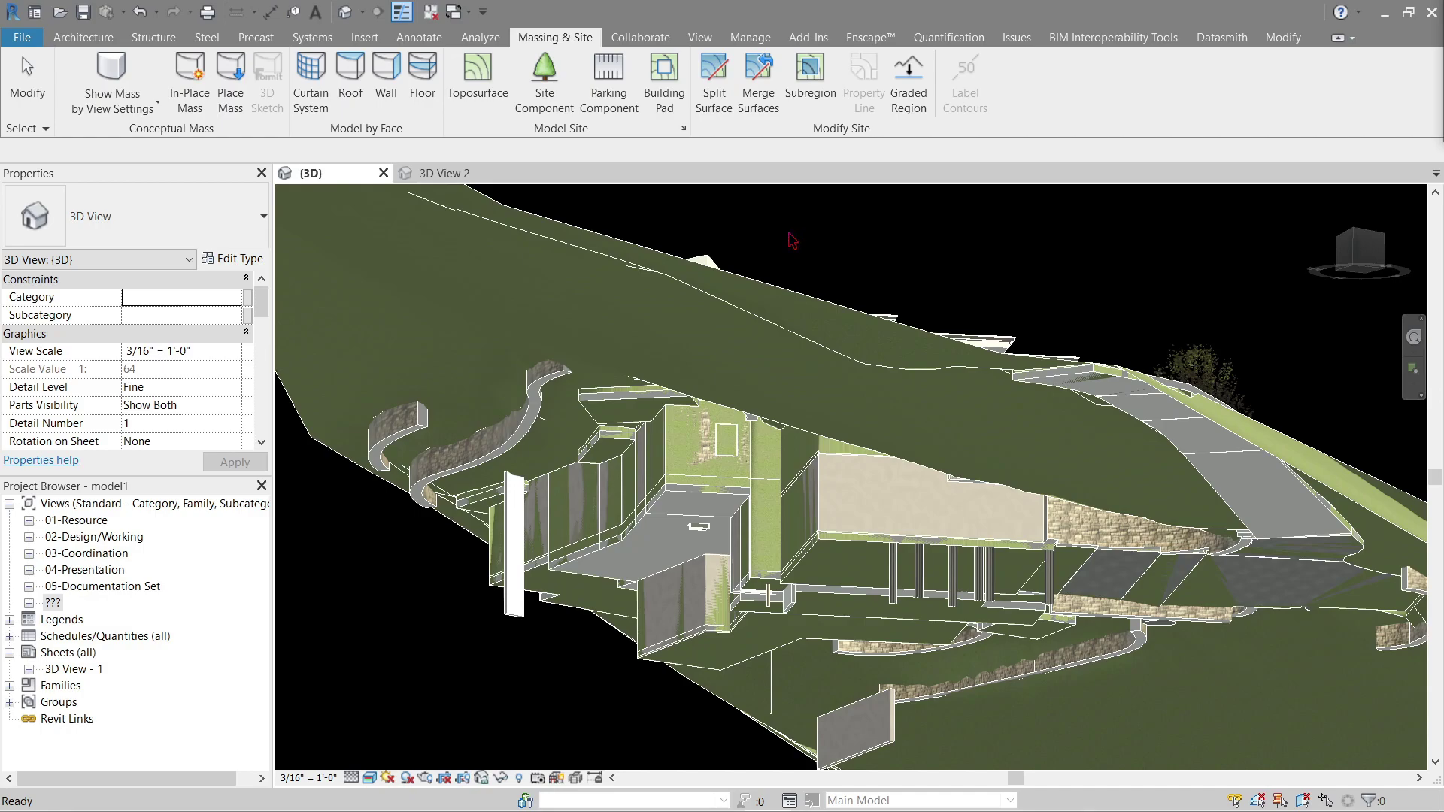
Step: Open the MAIN LEVEL FLOOR PLAN from the username (rename) floor plans under 02-Design/Working
left_click(29, 537)
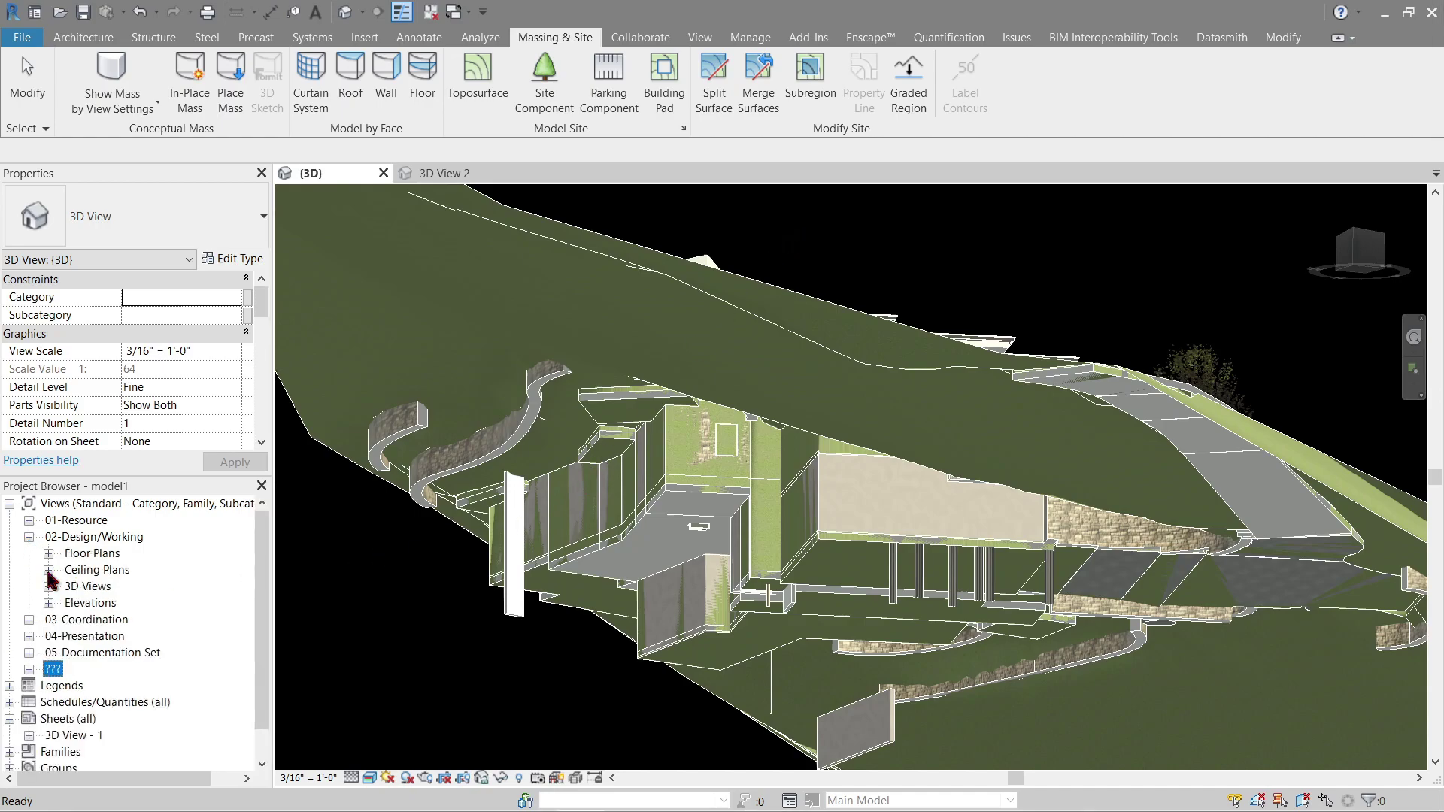
left_click(48, 554)
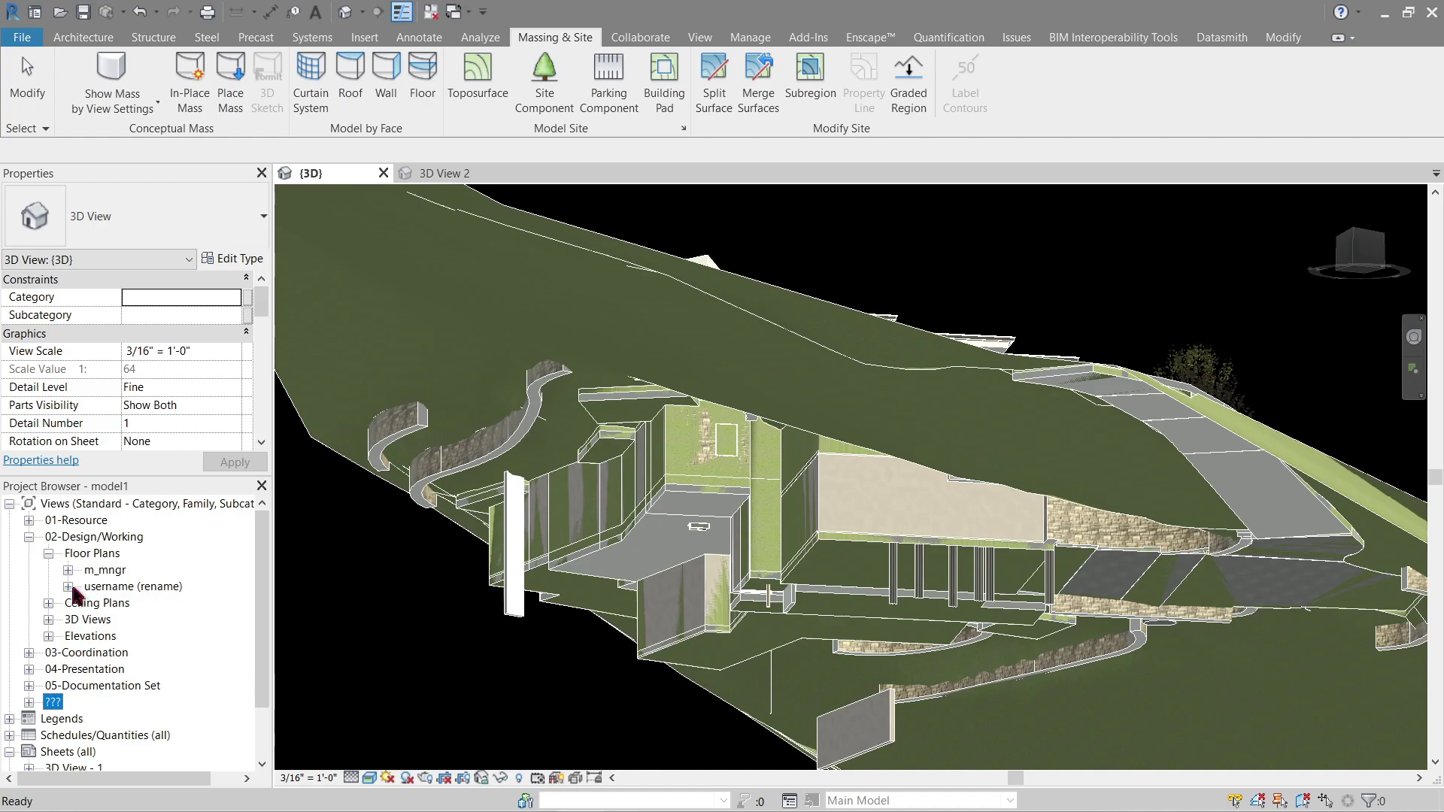
left_click(70, 587)
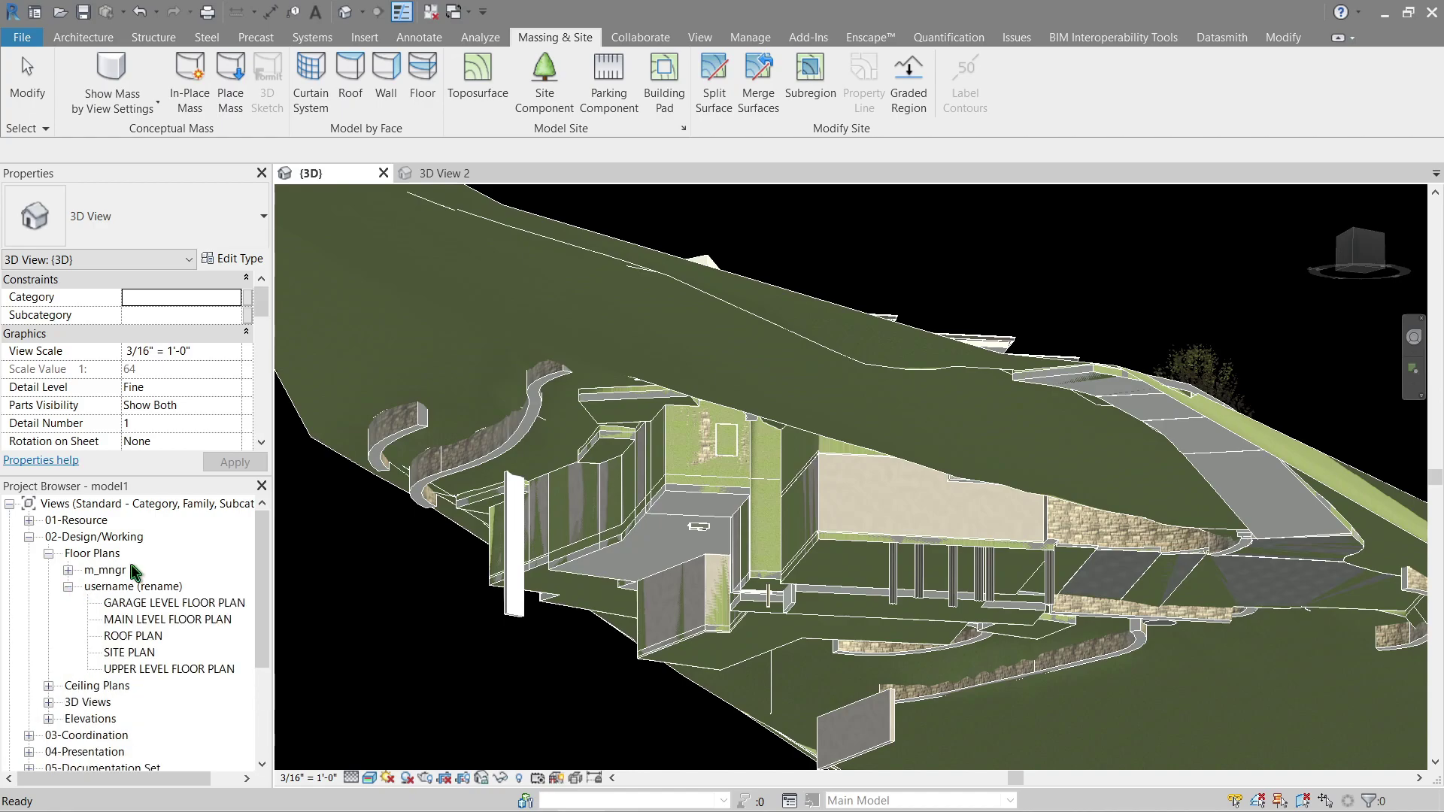
left_click(194, 621)
double_click(193, 624)
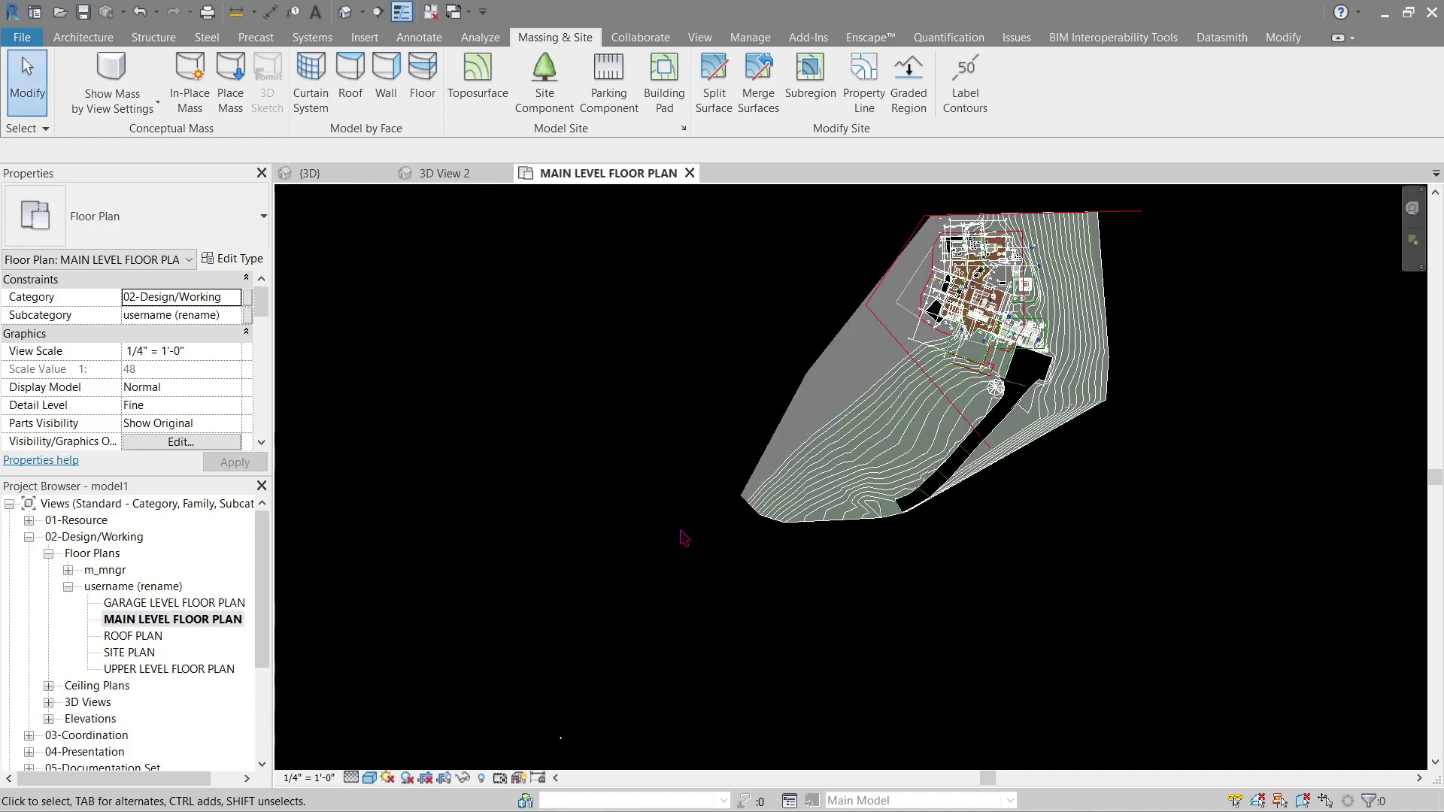
Step: Place a perspective camera near the BBQ on the main level terrace, aimed across the outdoor stairs, with a 5' 6" eye offset
scroll(1016, 309, "up", 8)
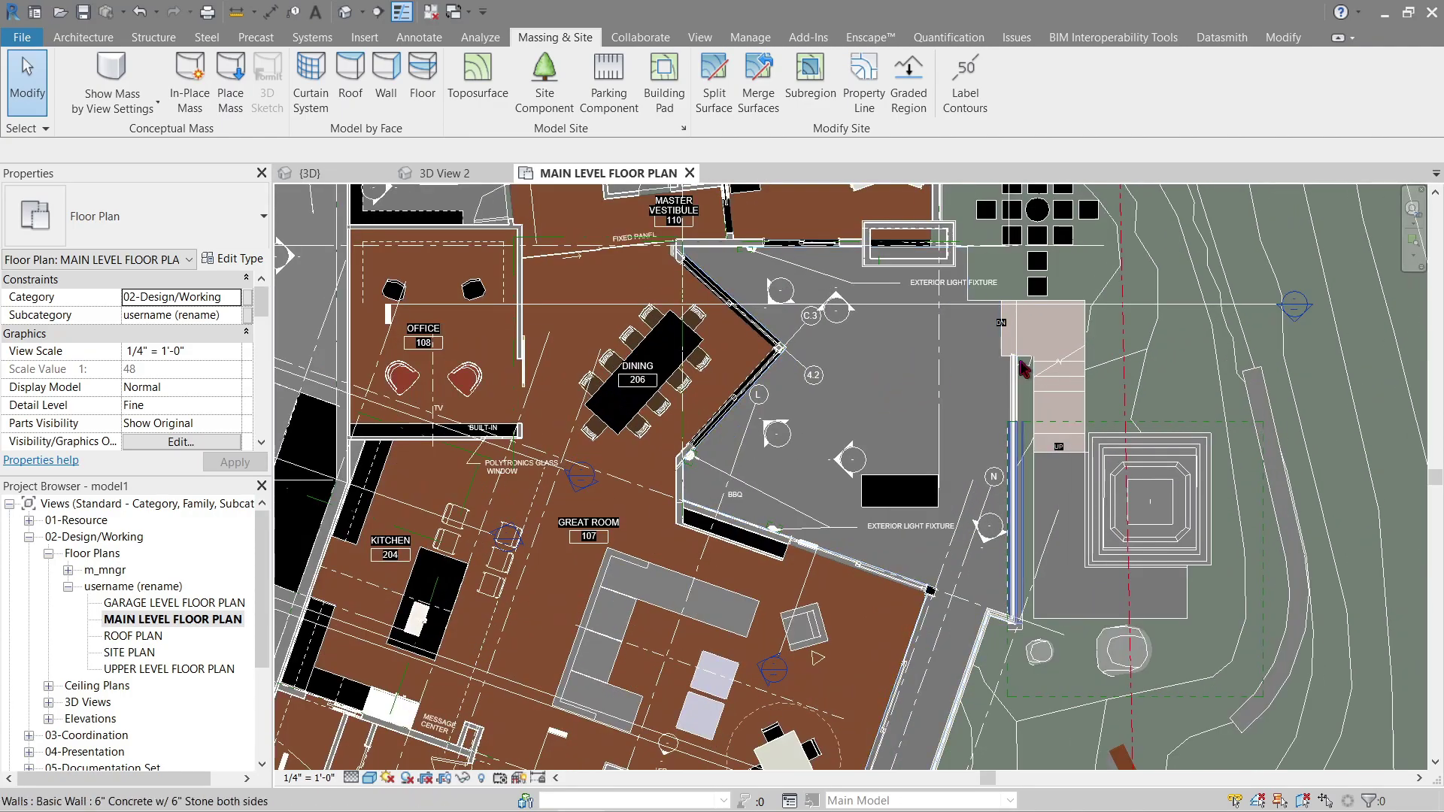
middle_click_drag(1020, 363, 899, 423)
scroll(671, 461, "up", 1)
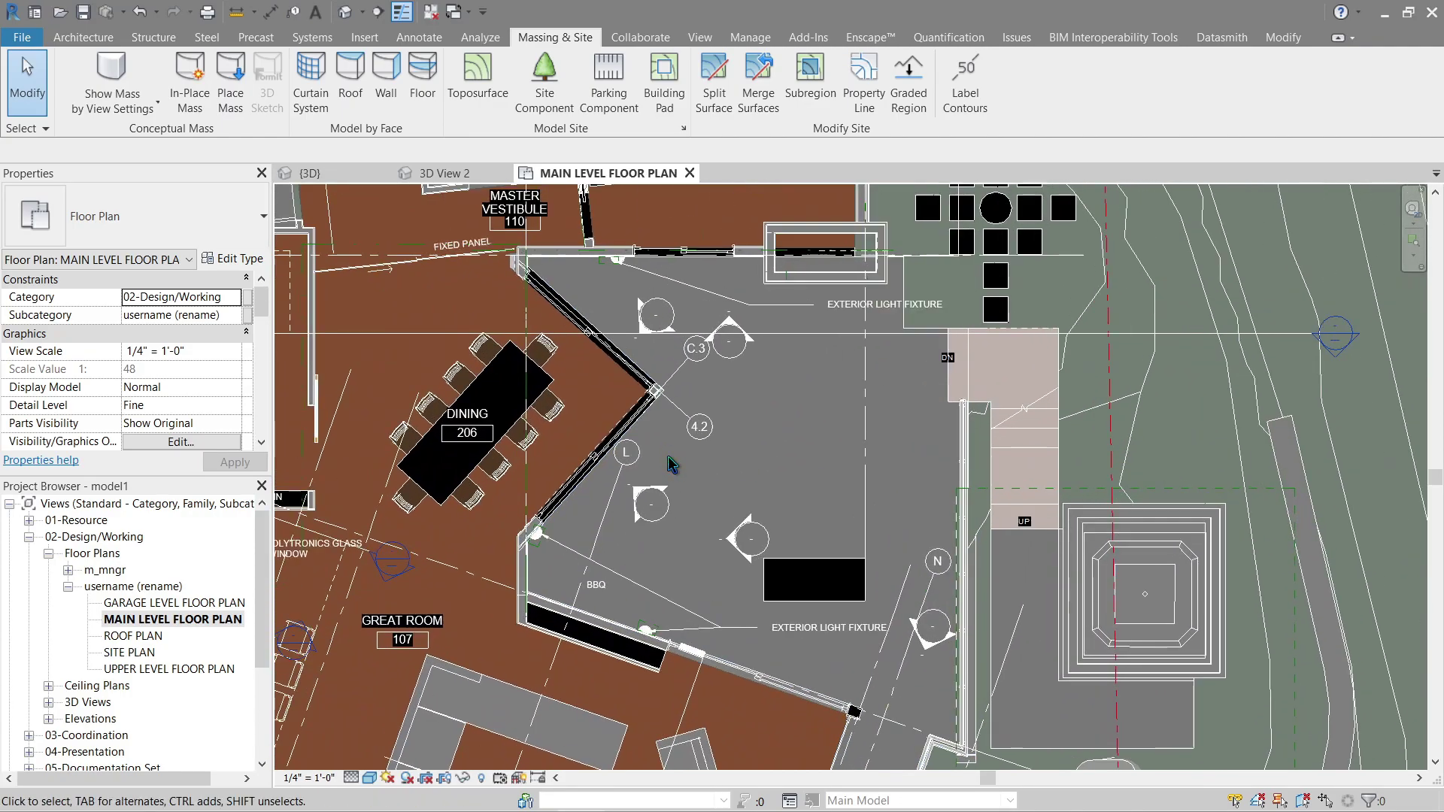
scroll(750, 517, "up", 1)
middle_click_drag(817, 519, 1202, 430)
scroll(719, 499, "down", 1)
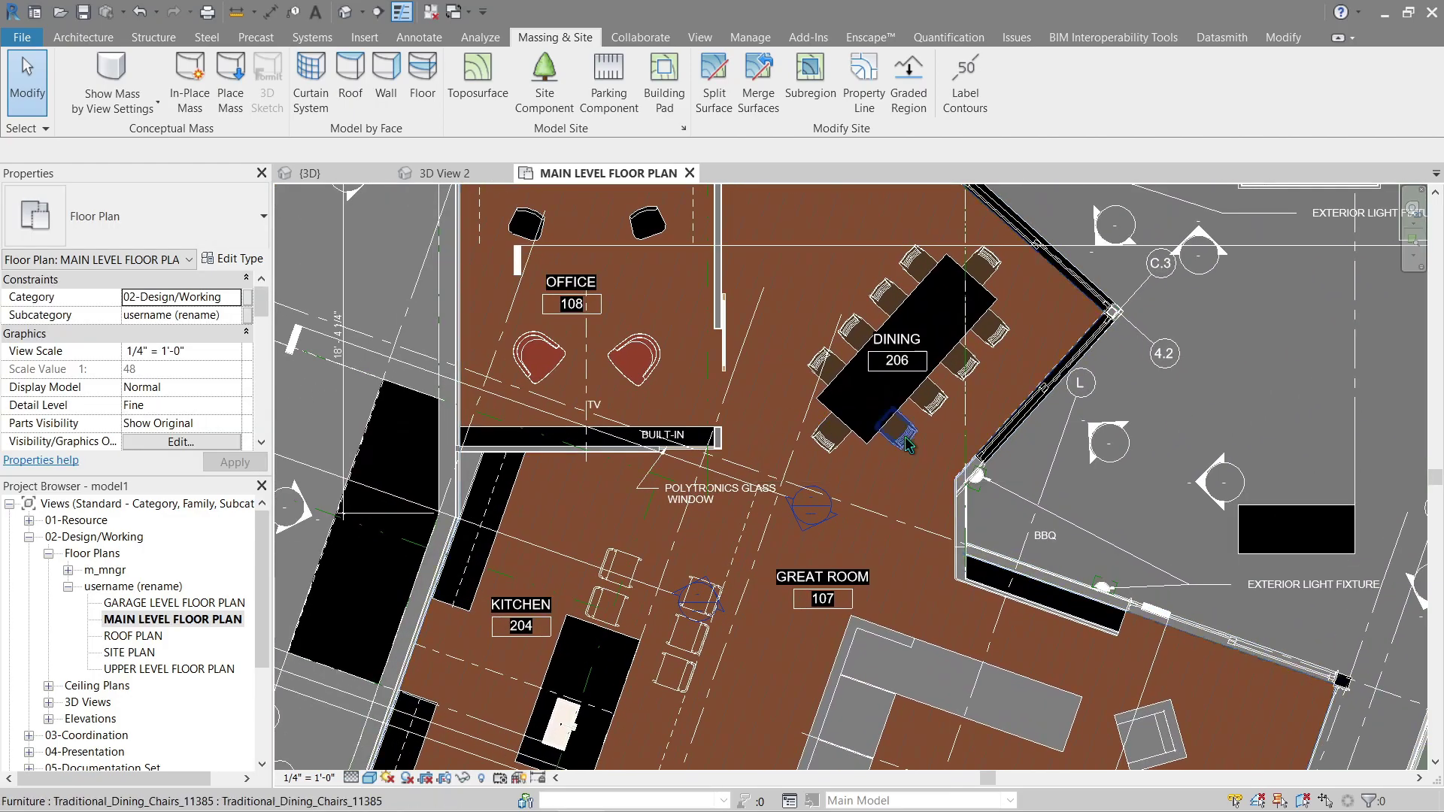
middle_click_drag(756, 465, 560, 498)
middle_click_drag(805, 454, 722, 481)
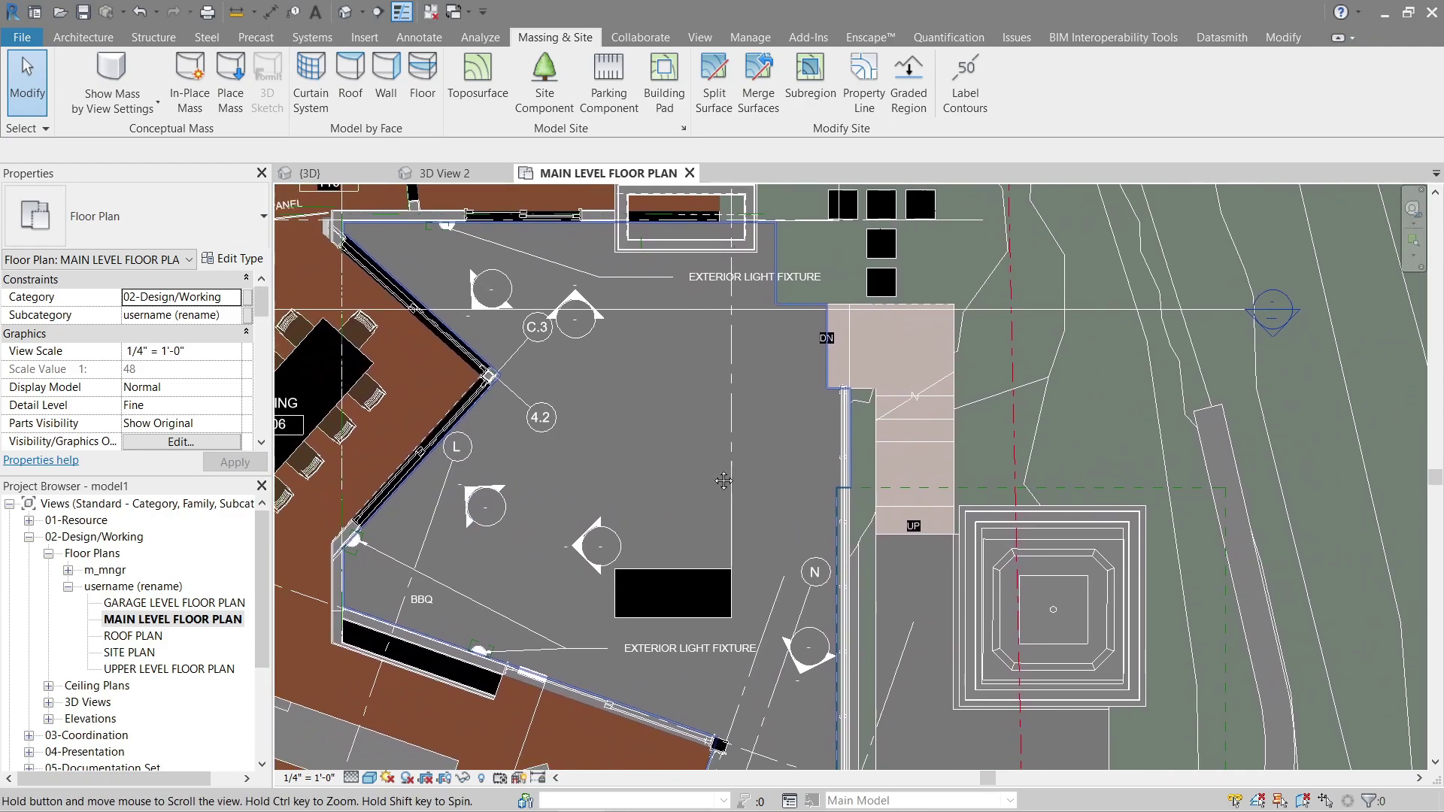
scroll(720, 480, "down", 1)
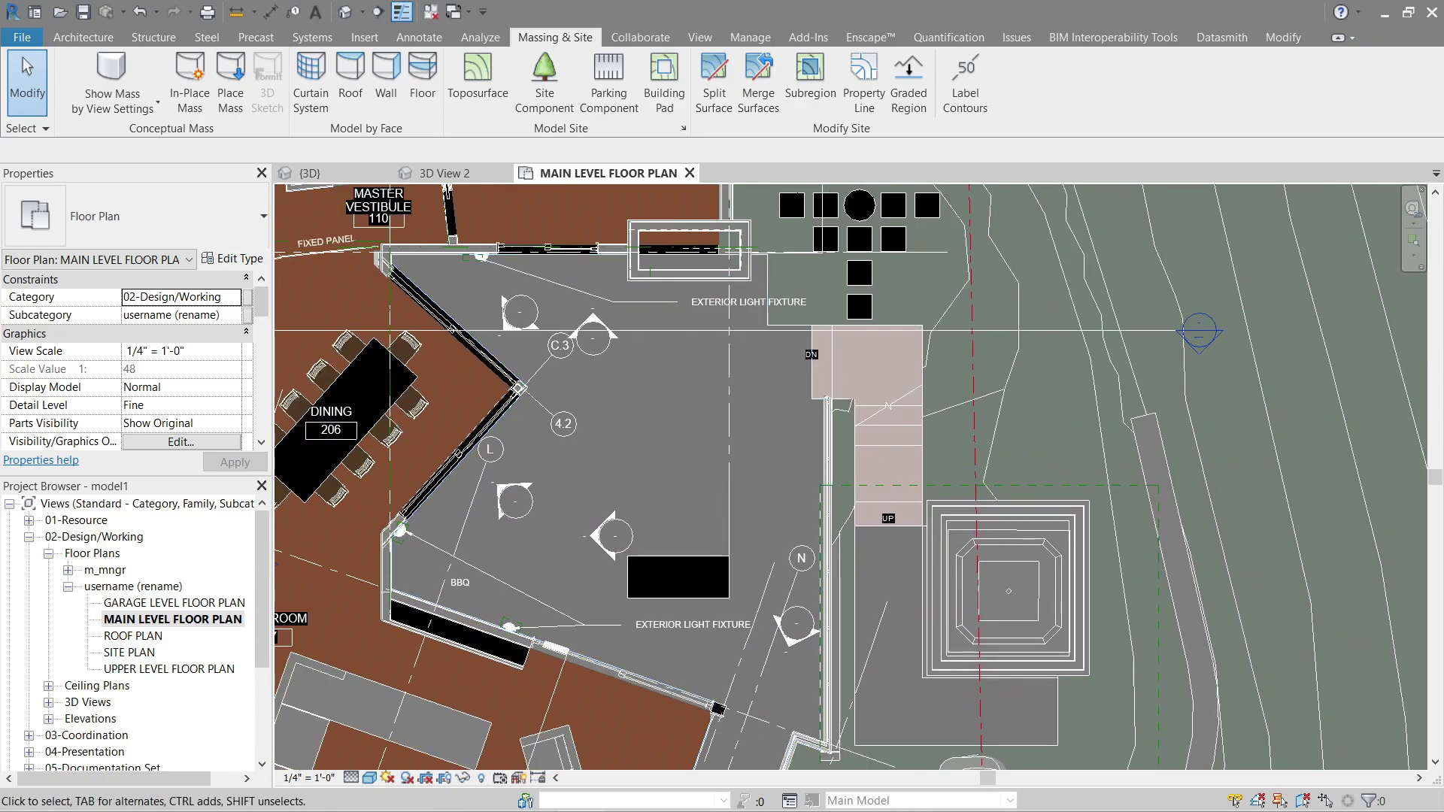
scroll(128, 624, "down", 1)
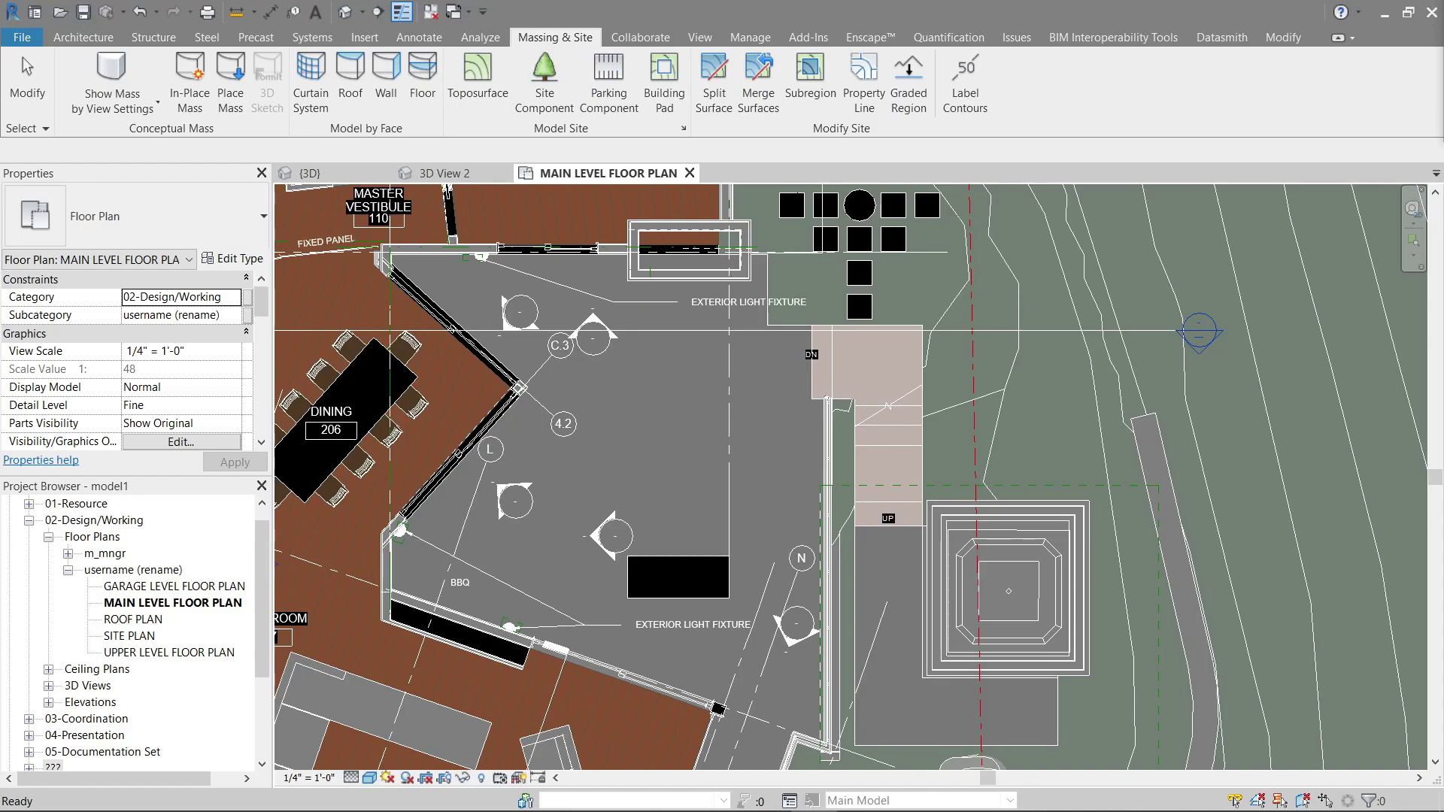
left_click(362, 11)
left_click(376, 66)
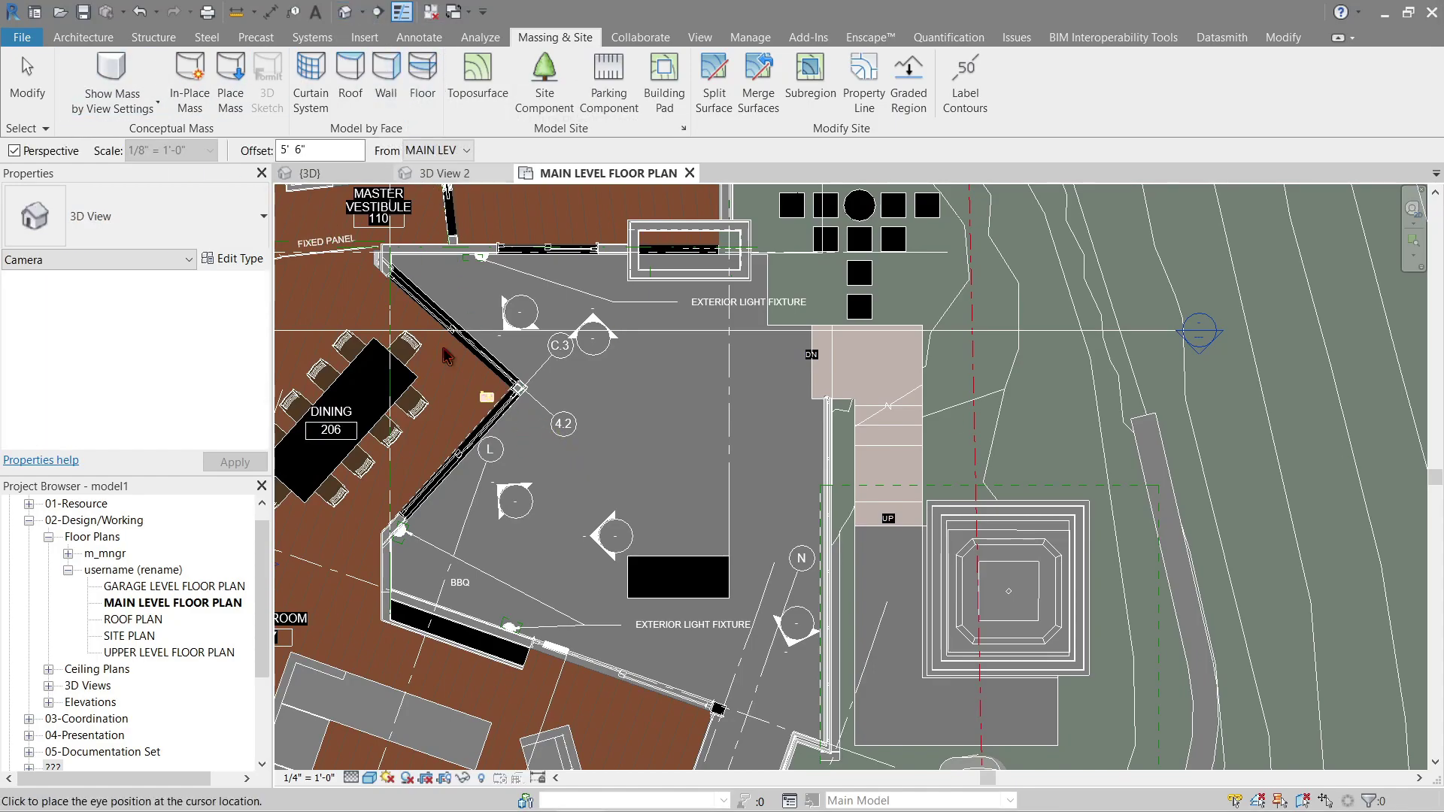
left_click(413, 570)
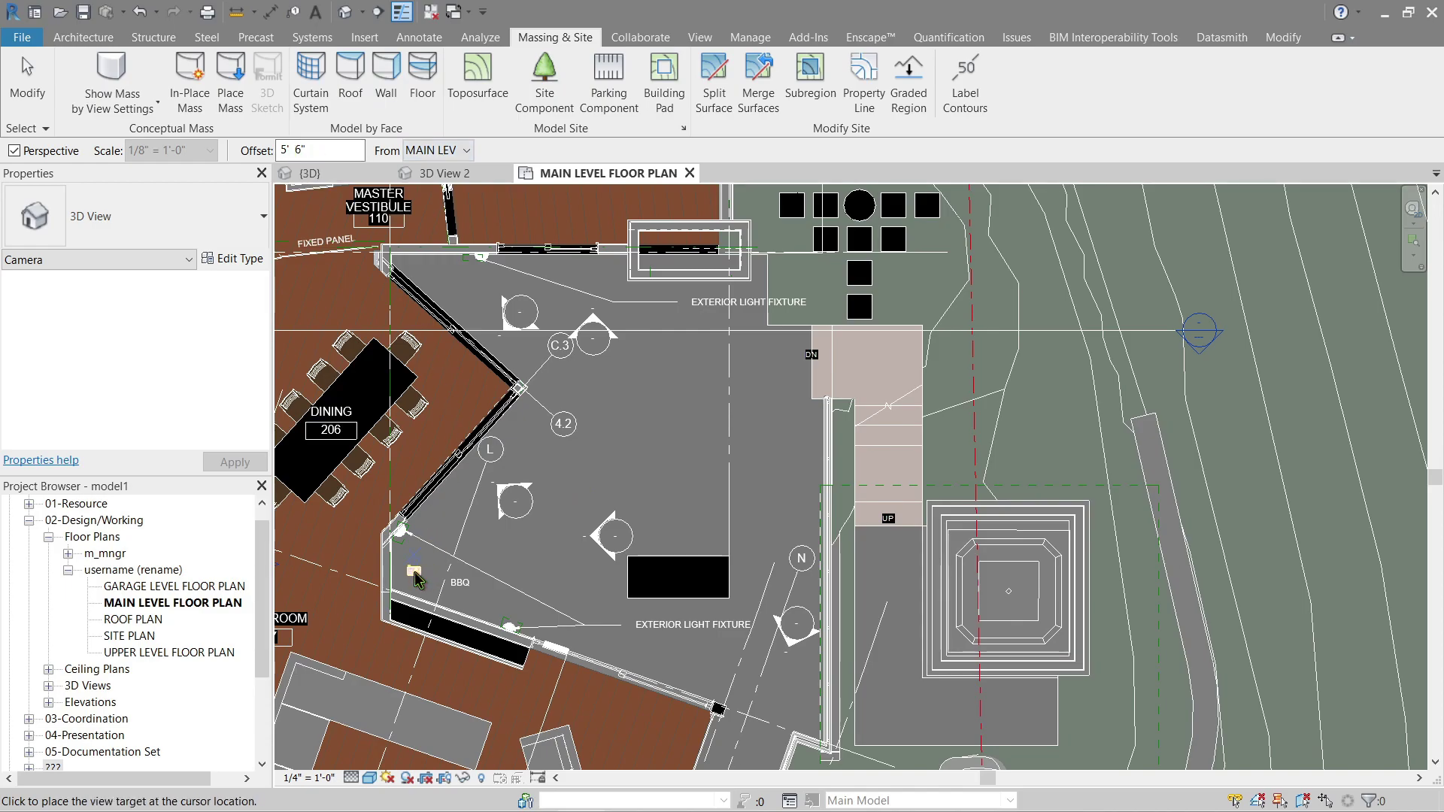
left_click(990, 362)
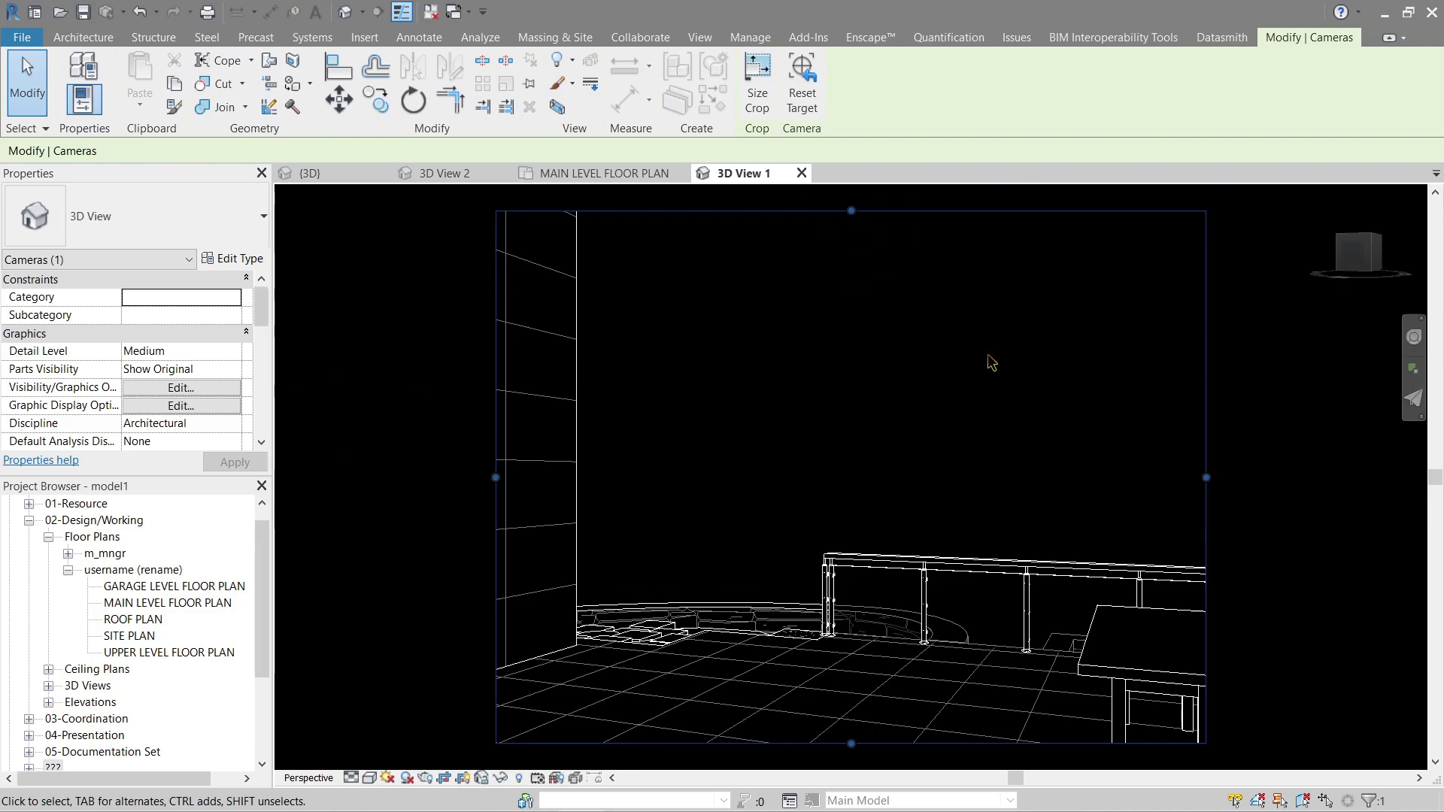
left_click(990, 361)
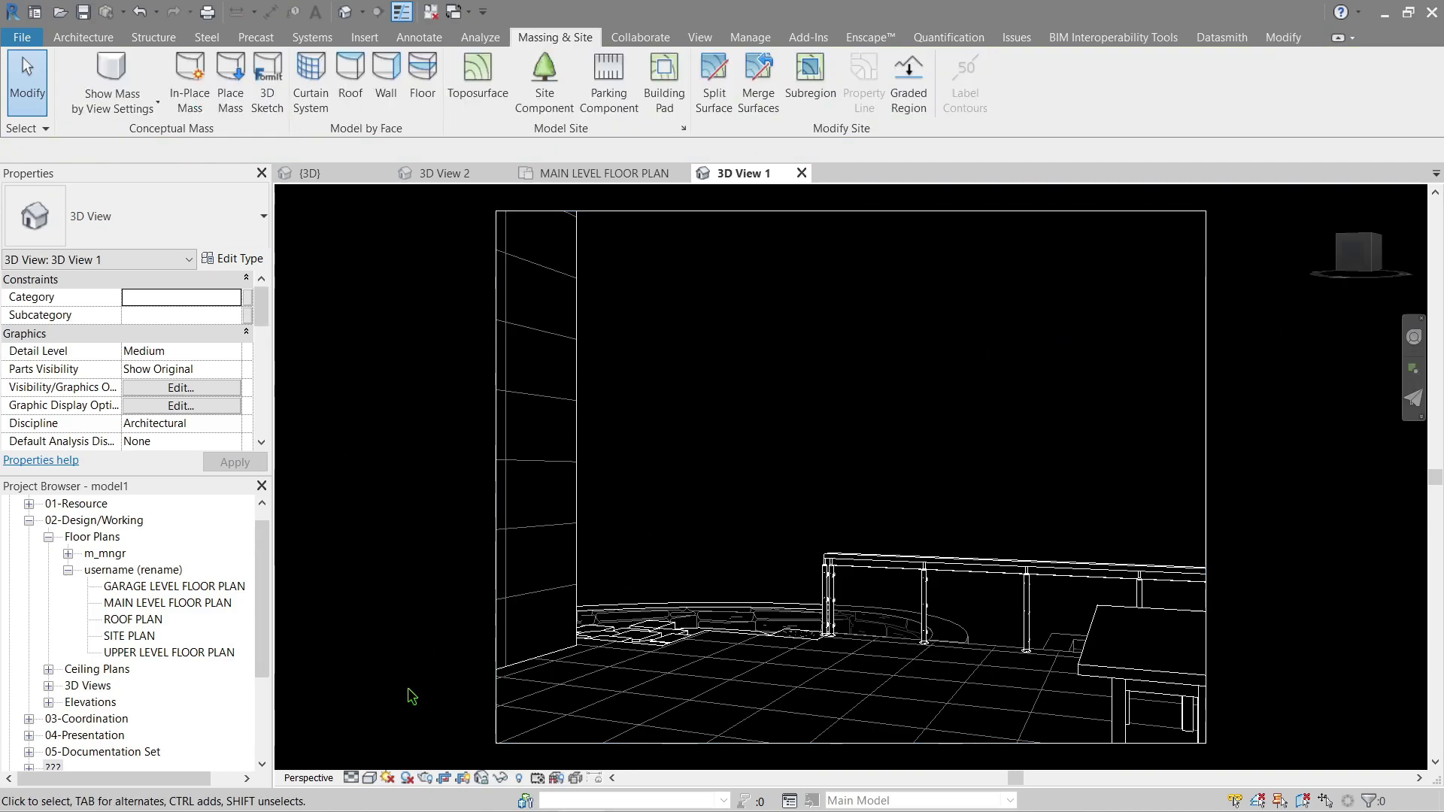
Step: Set the detail level to Fine and the visual style to Consistent Colors in 3D View 1
left_click(357, 777)
left_click(374, 758)
left_click(370, 778)
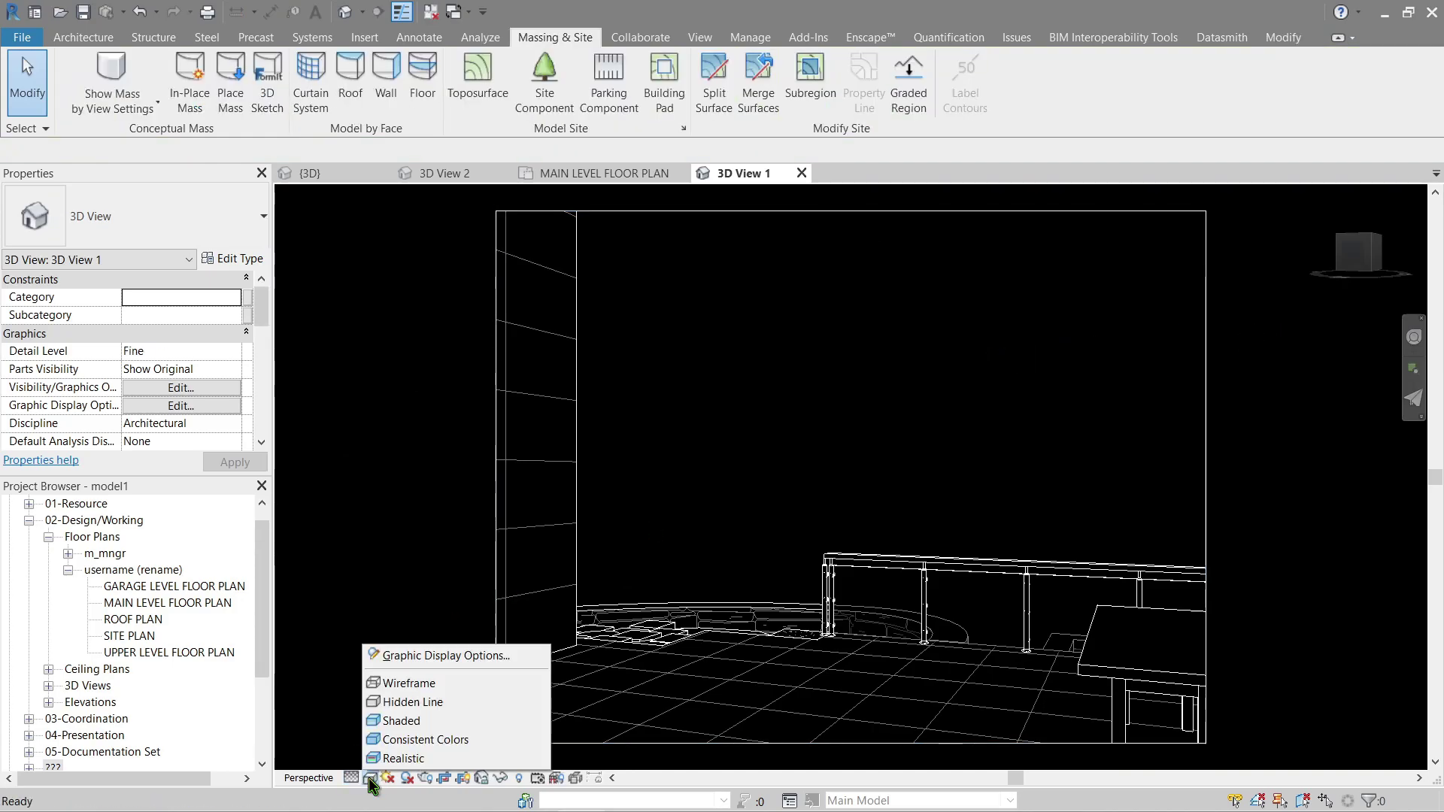
left_click(393, 745)
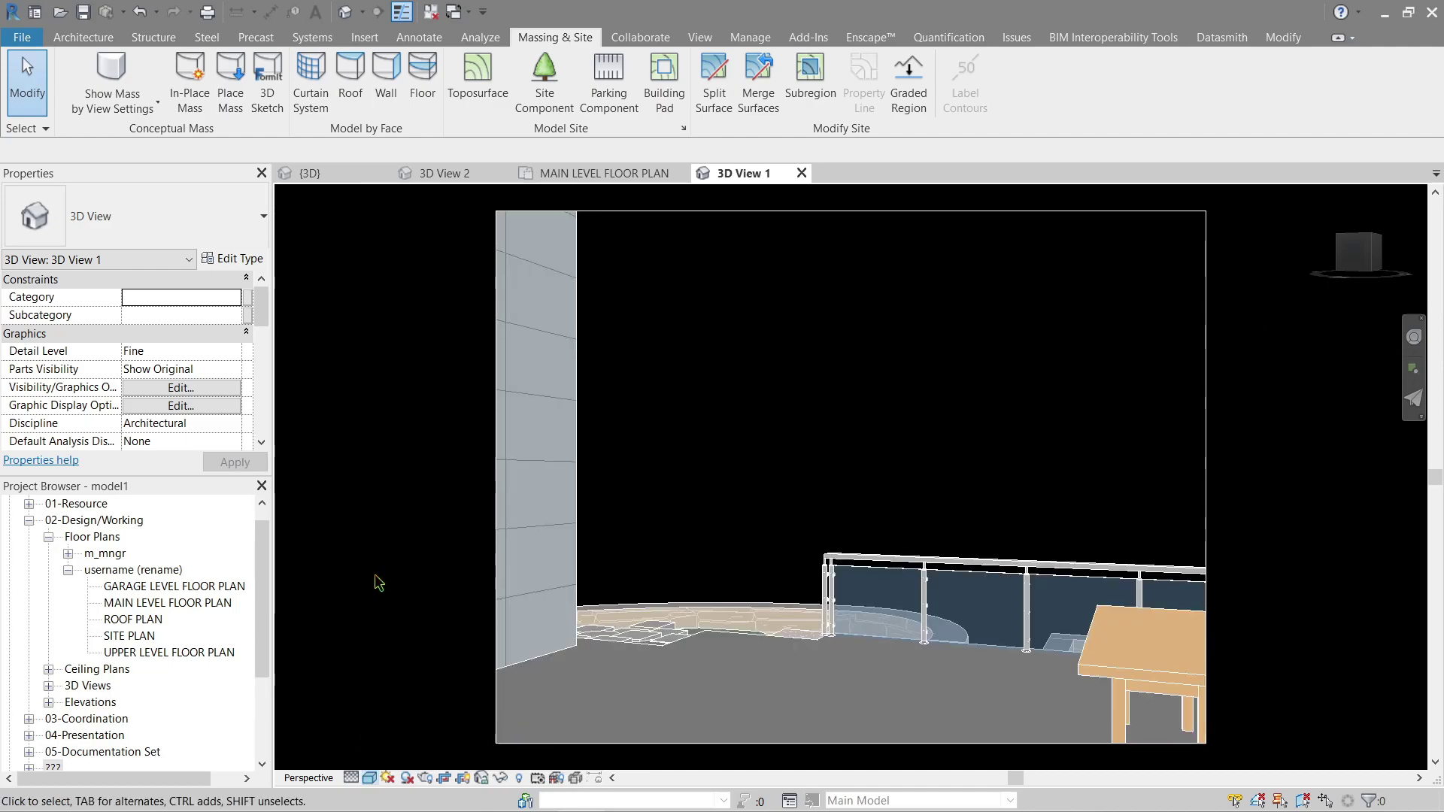
Step: Place a second terrace camera near the BBQ from the main level floor plan, aimed past the stairs, with an 11' 0" eye offset
left_click(602, 175)
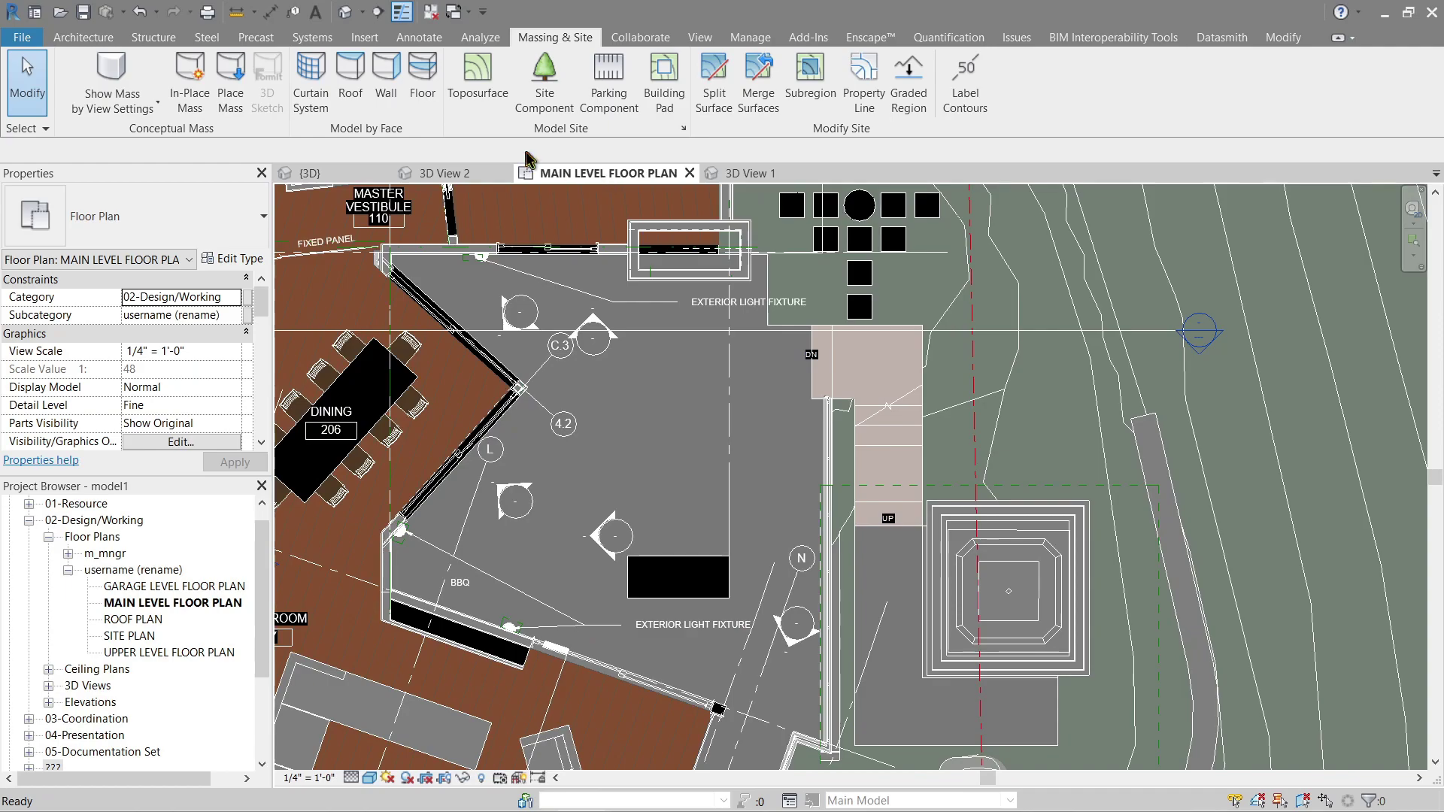
left_click(362, 12)
left_click(373, 58)
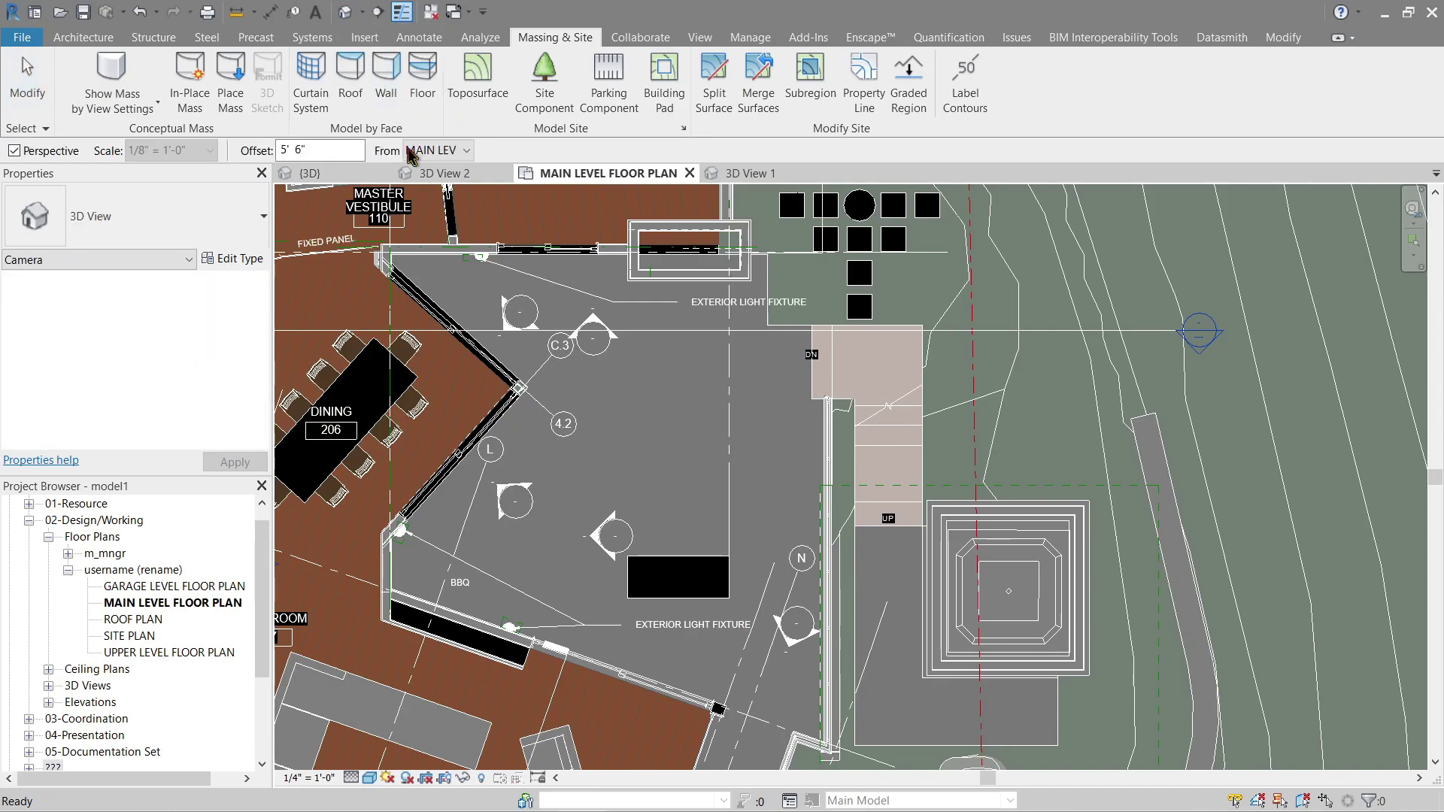
left_click_drag(326, 151, 279, 157)
type("11")
left_click(406, 575)
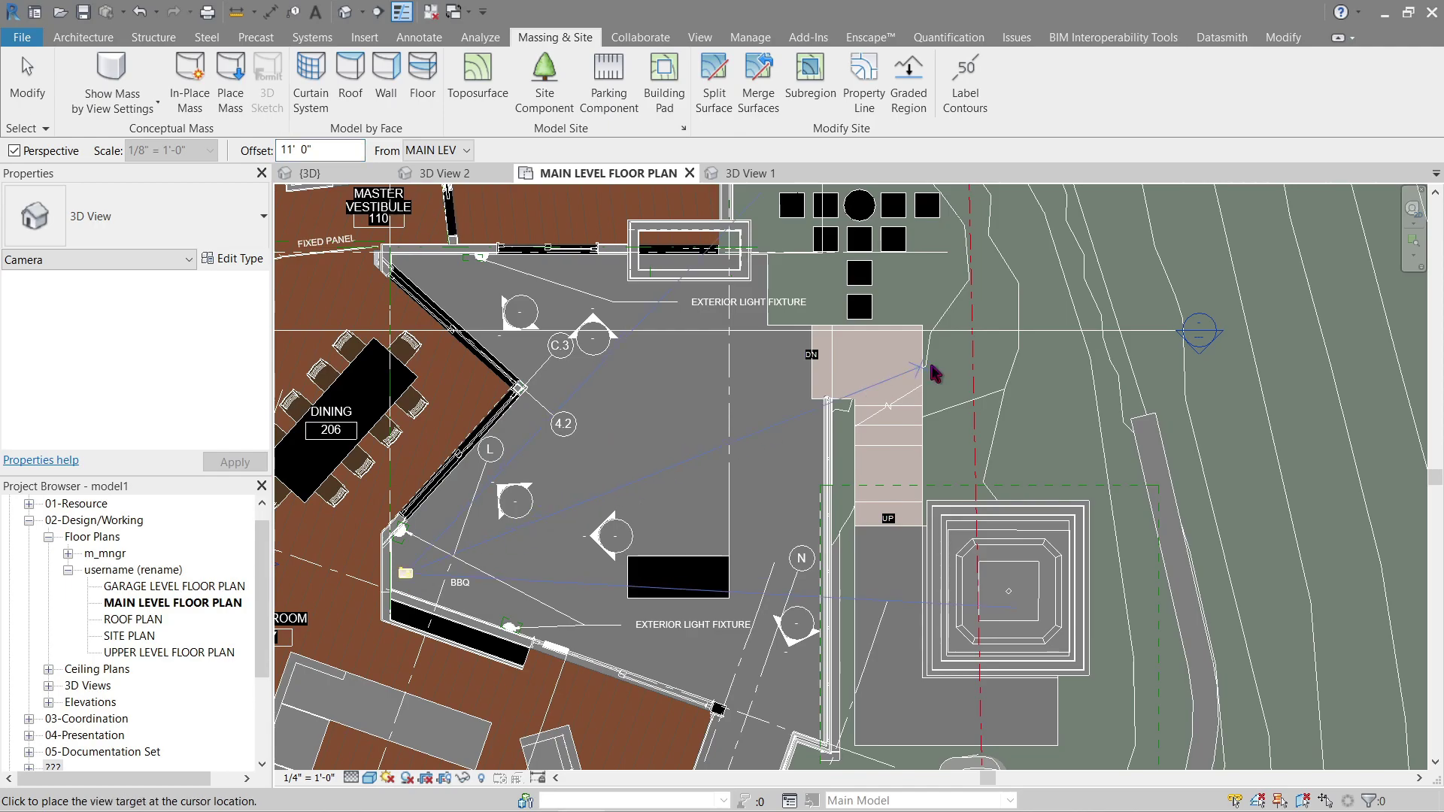
left_click(1036, 312)
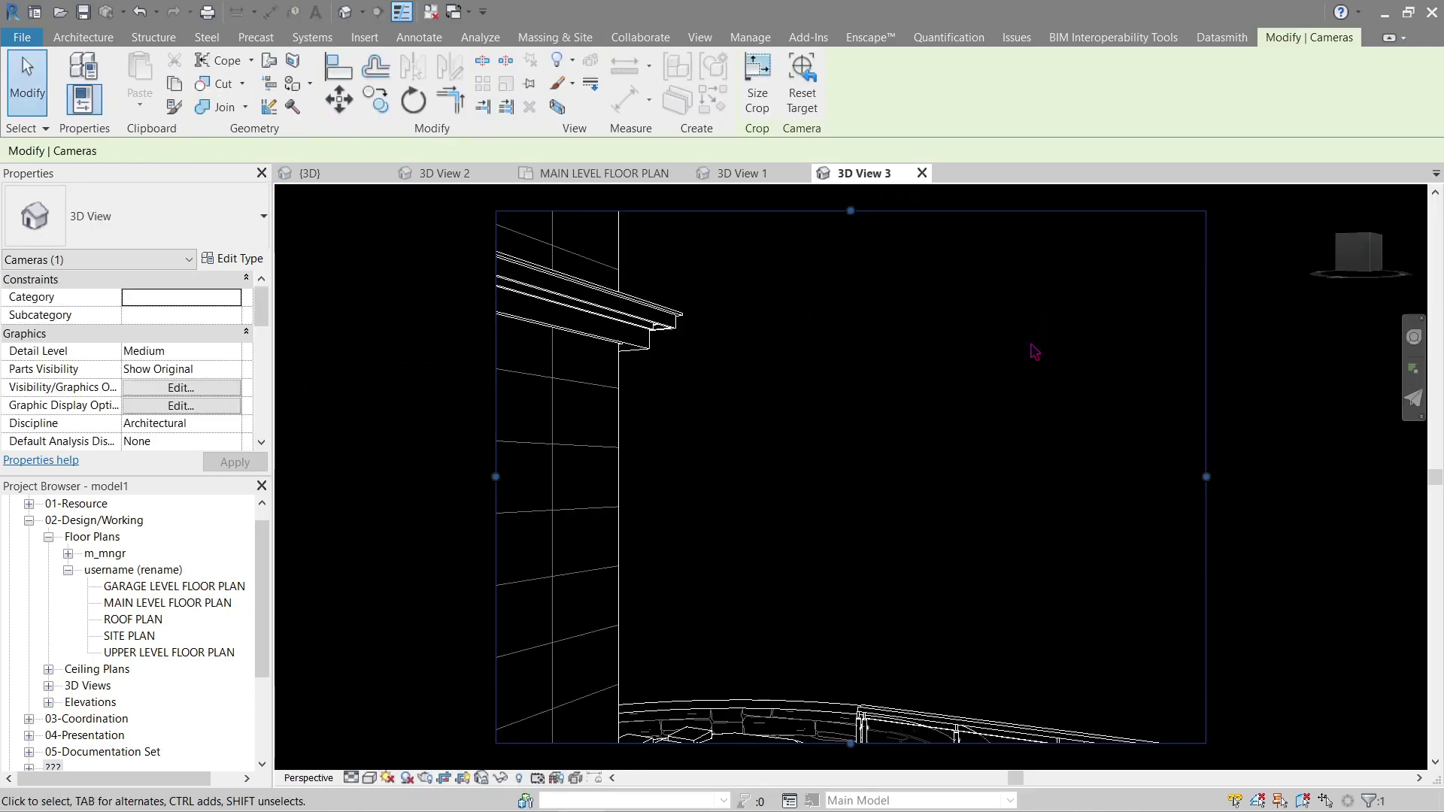
Step: Compare the 3D View 1 and 3D View 3 camera views, and deselect the camera
left_click(750, 176)
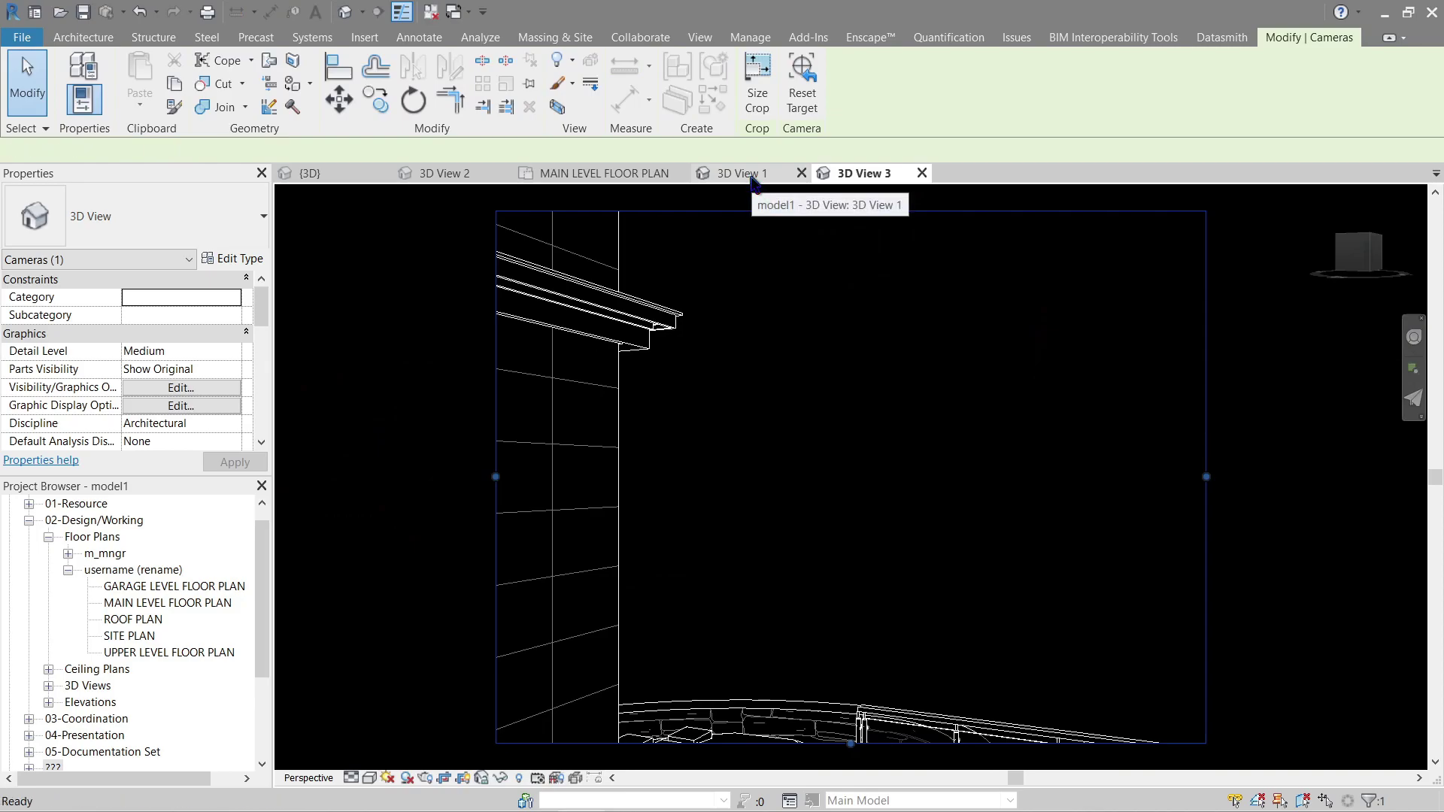
left_click(859, 172)
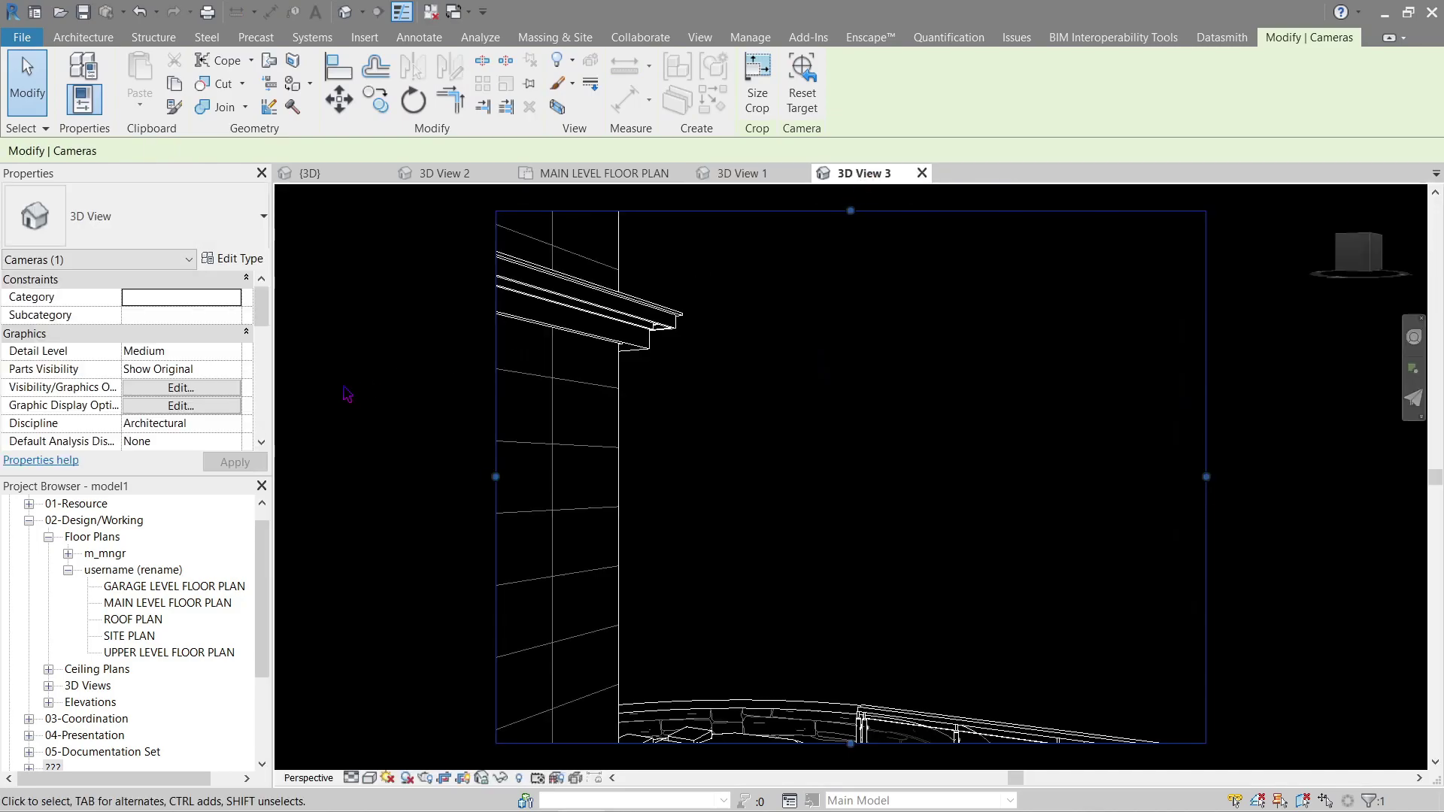
left_click(353, 390)
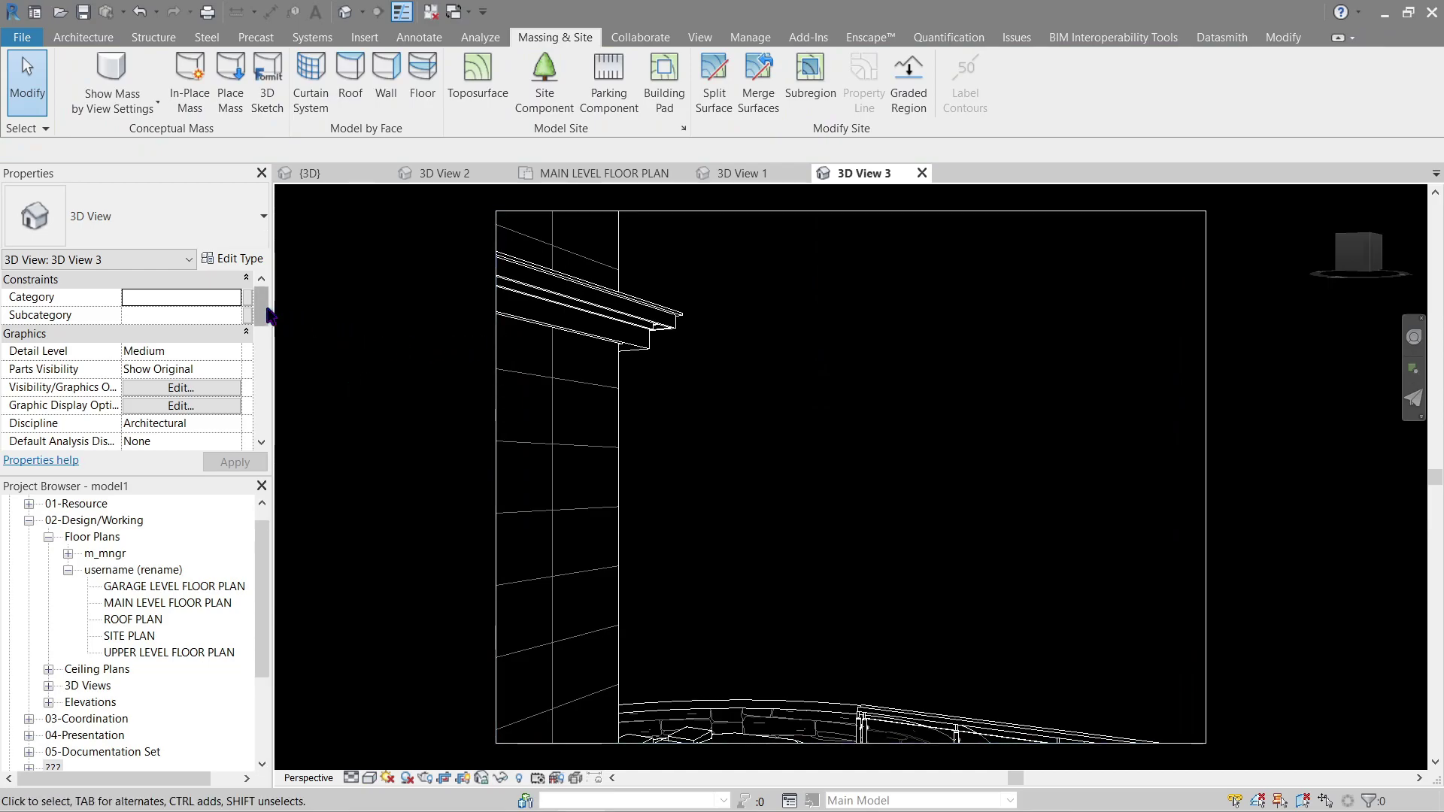
Step: Extend the crop region of 3D View 3 on all four sides to take in more of the terrace and surrounding walls
left_click_drag(262, 310, 263, 387)
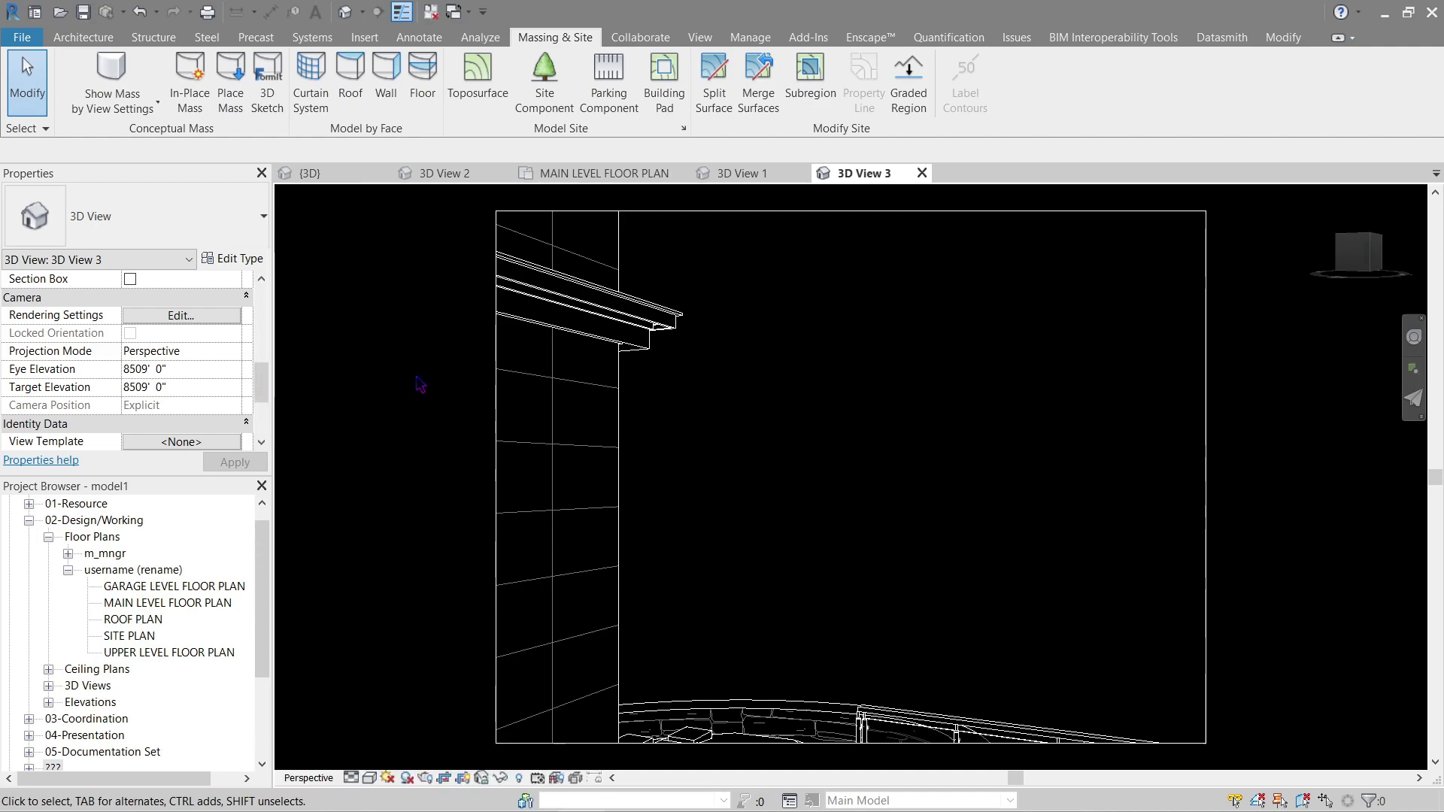
left_click(734, 212)
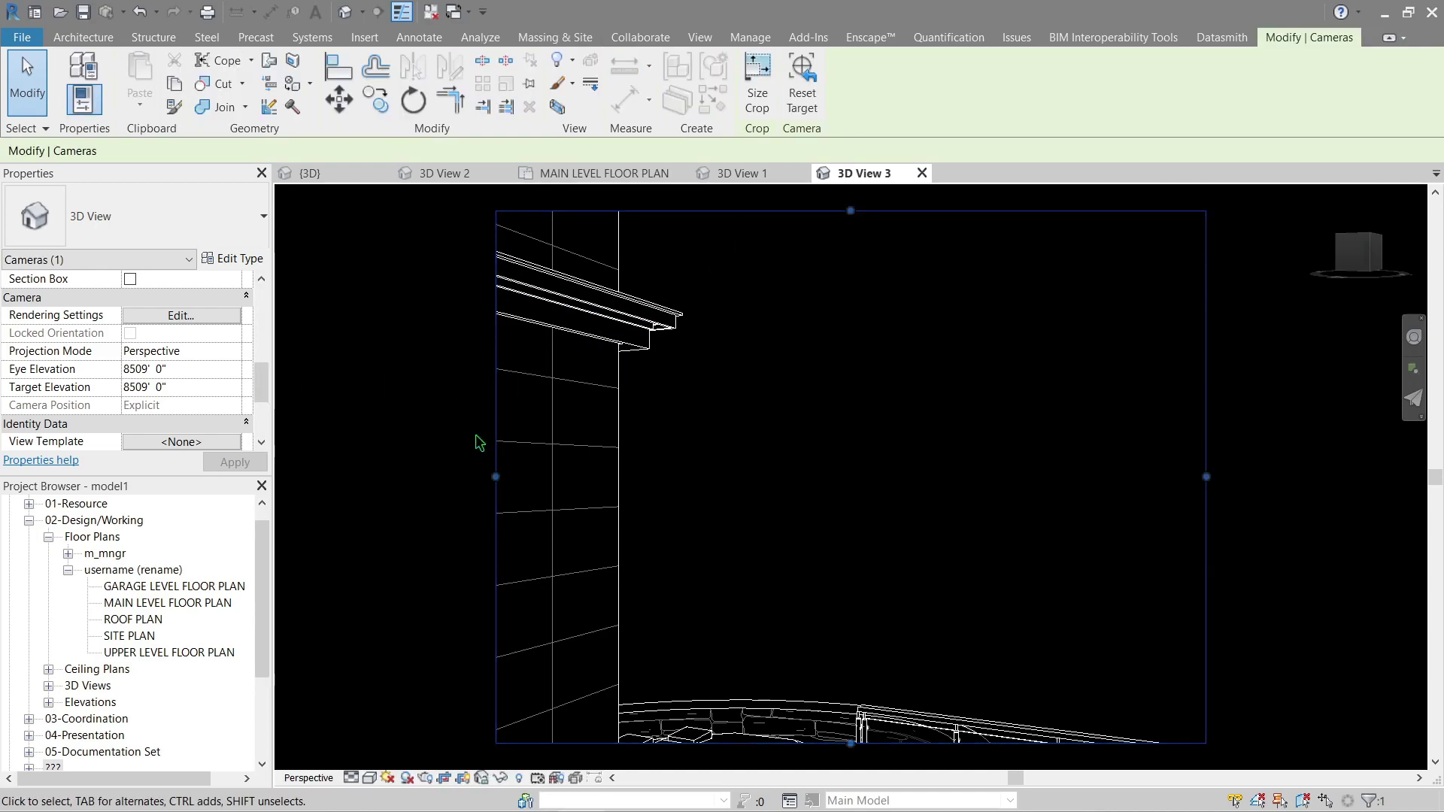
scroll(479, 444, "down", 2)
left_click_drag(481, 462, 311, 463)
left_click_drag(956, 462, 1271, 436)
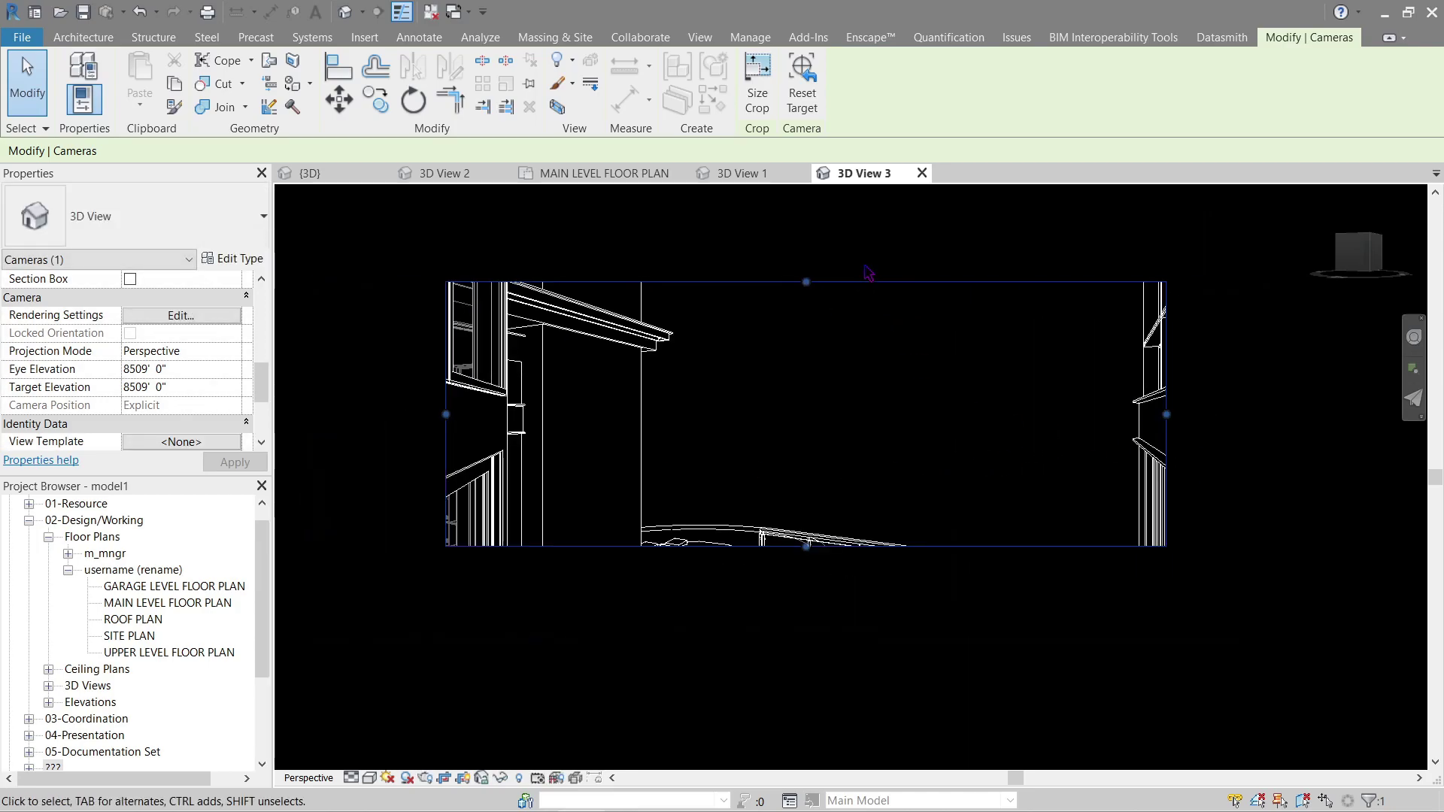
middle_click_drag(861, 282, 864, 471)
left_click_drag(810, 472, 1029, 330)
middle_click_drag(1032, 311, 978, 222)
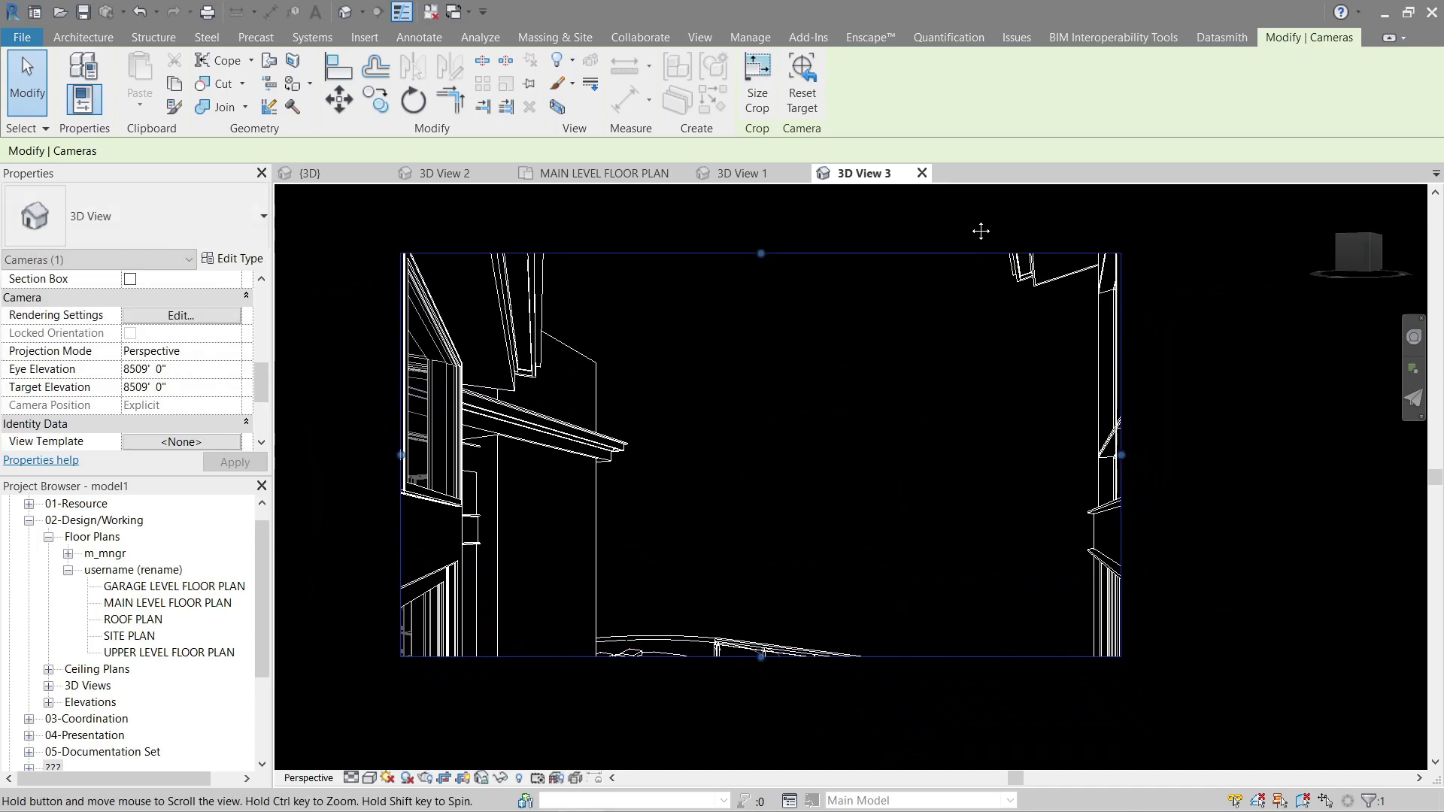
left_click_drag(723, 537, 735, 733)
middle_click_drag(1104, 370, 1111, 423)
scroll(1167, 422, "down", 2)
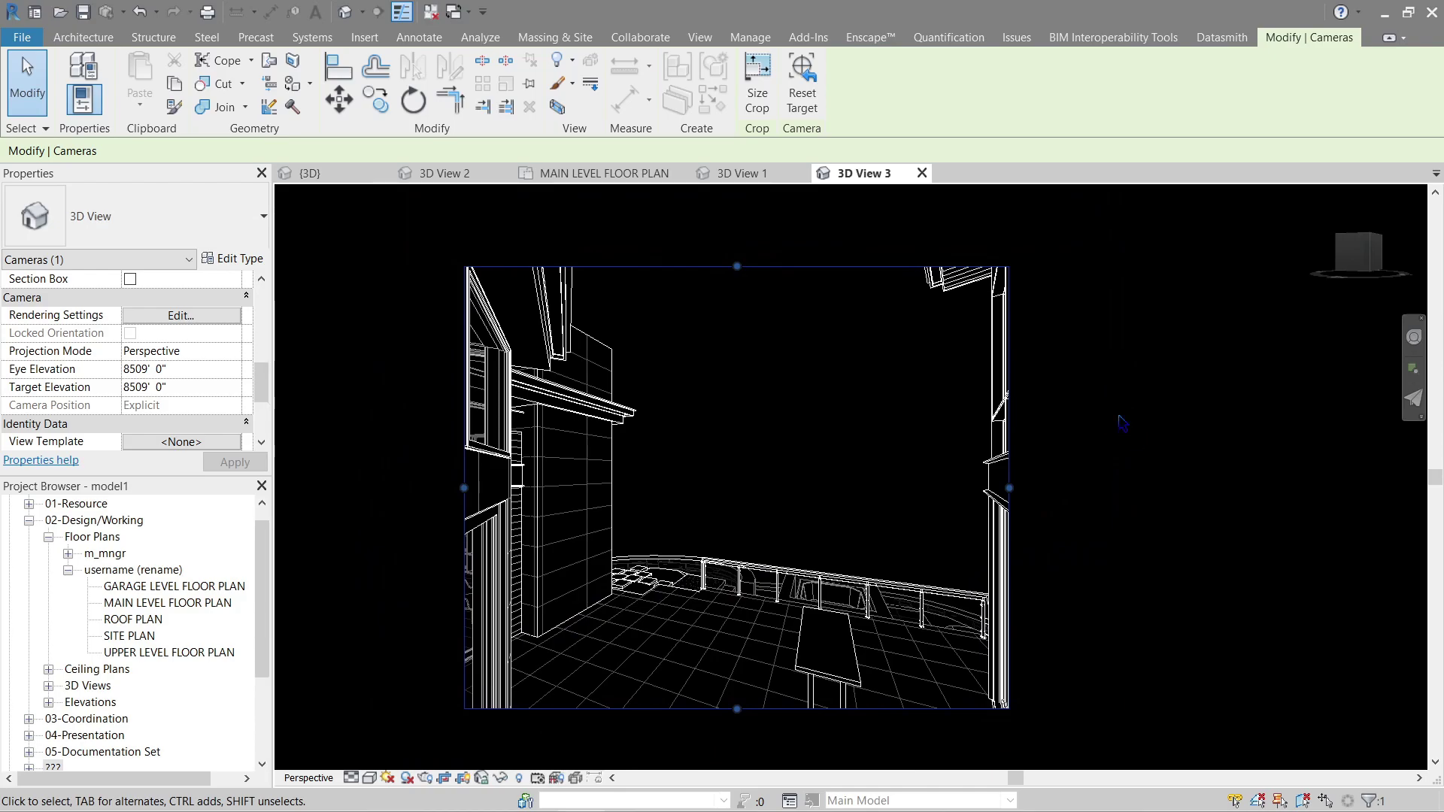
Step: Open the Rendering settings for 3D View 3, review the quality, output, lighting and background options, and close them without rendering
left_click(701, 37)
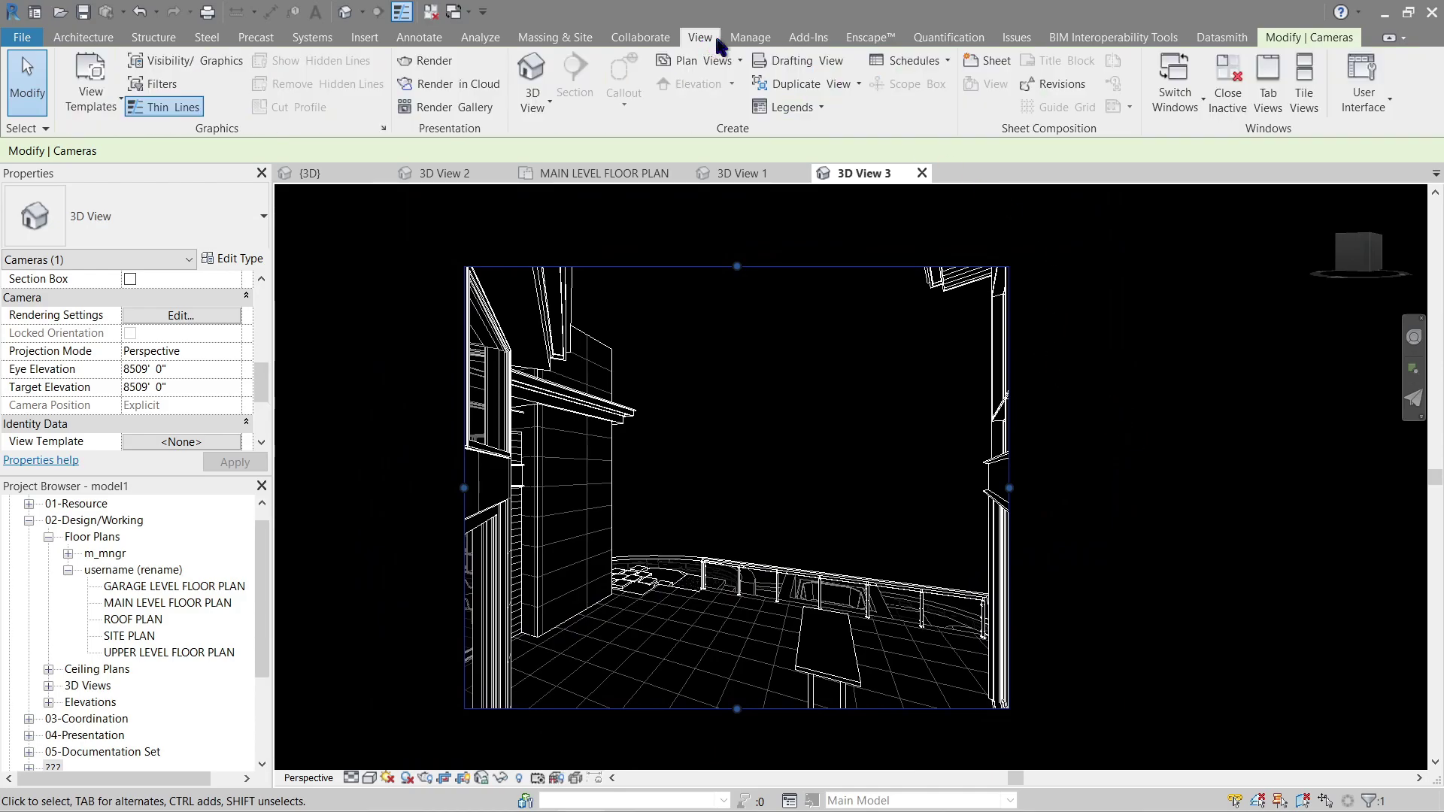
left_click(451, 62)
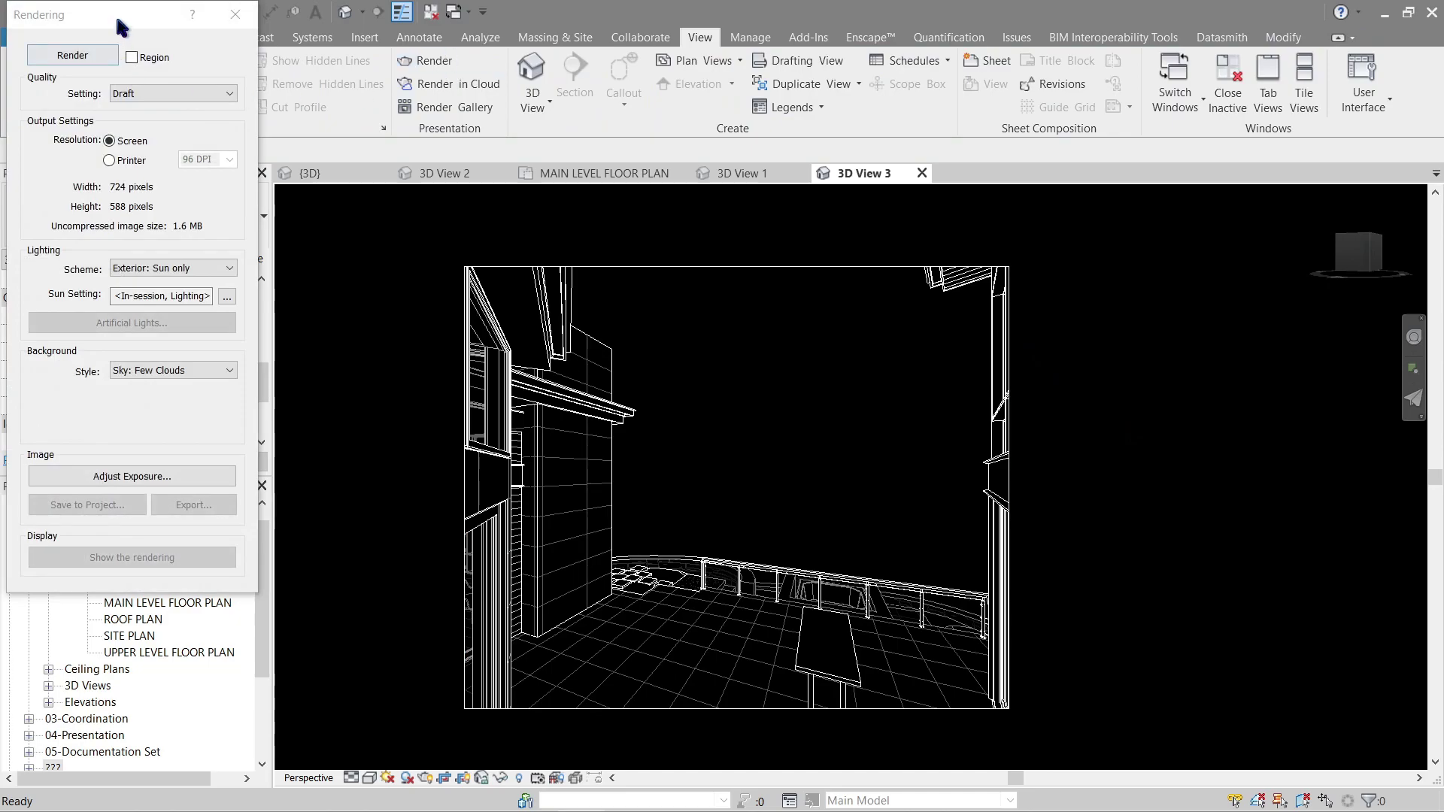
left_click_drag(121, 24, 271, 145)
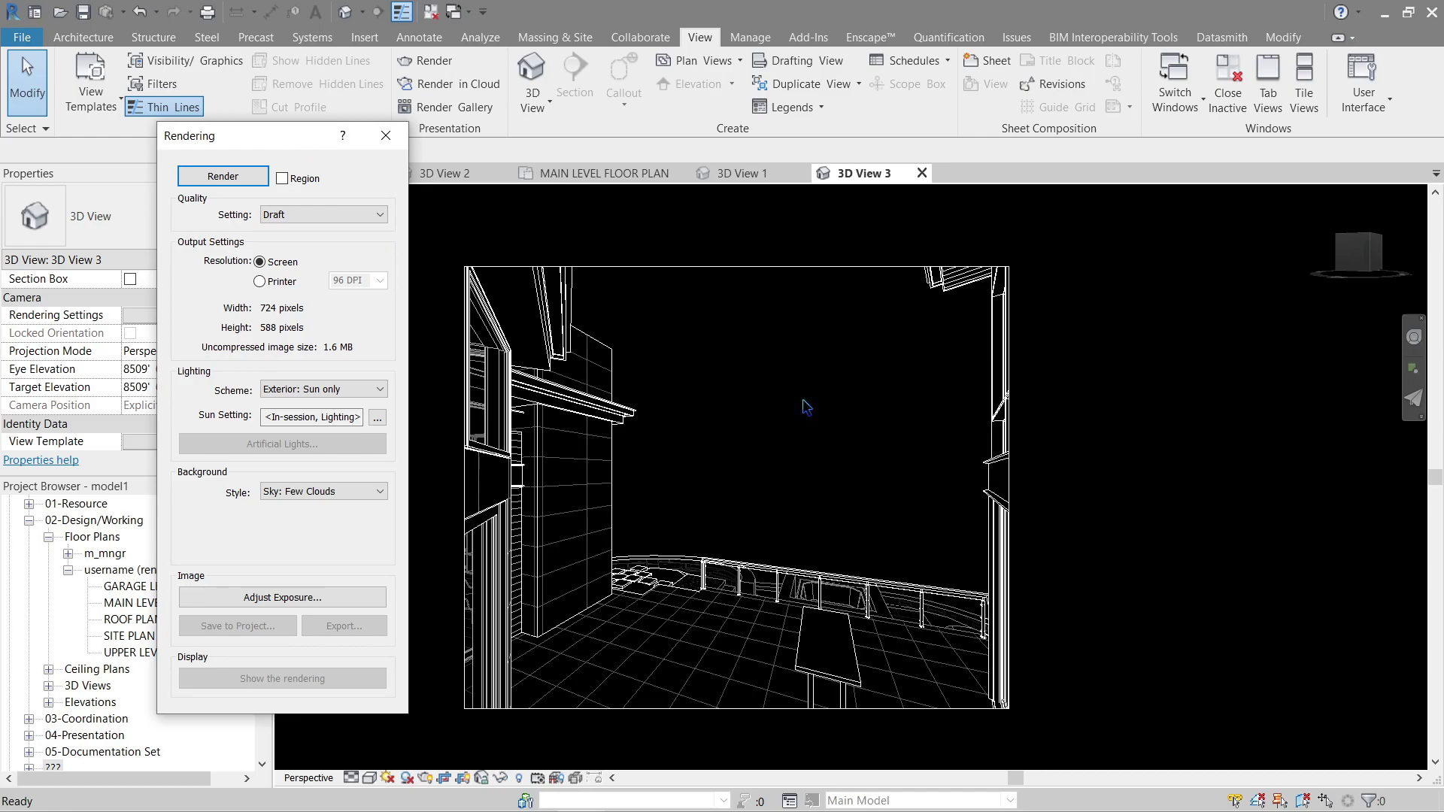
left_click(396, 142)
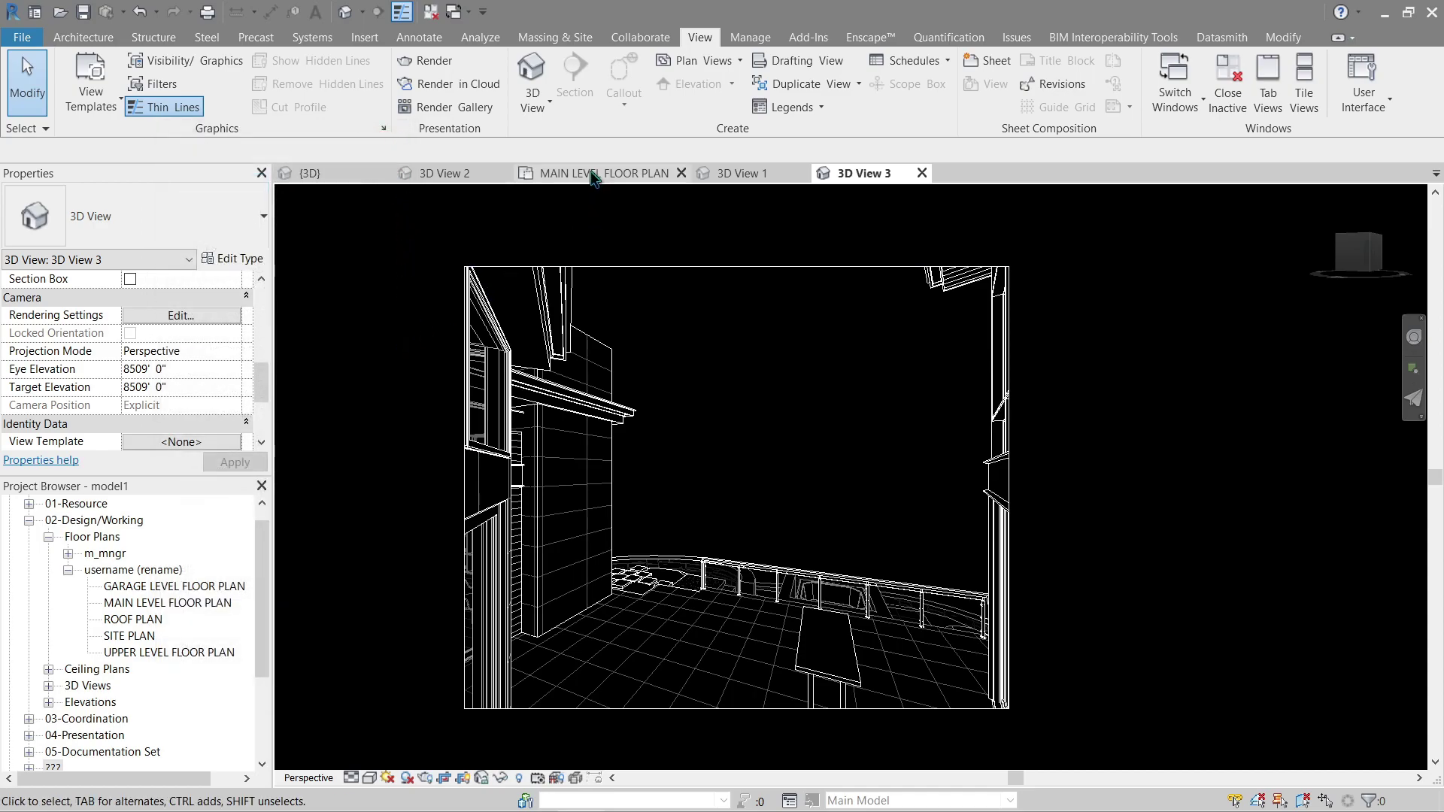
Step: Return to the main level floor plan and close 3D View 1, 3D View 2 and 3D View 3
left_click(609, 173)
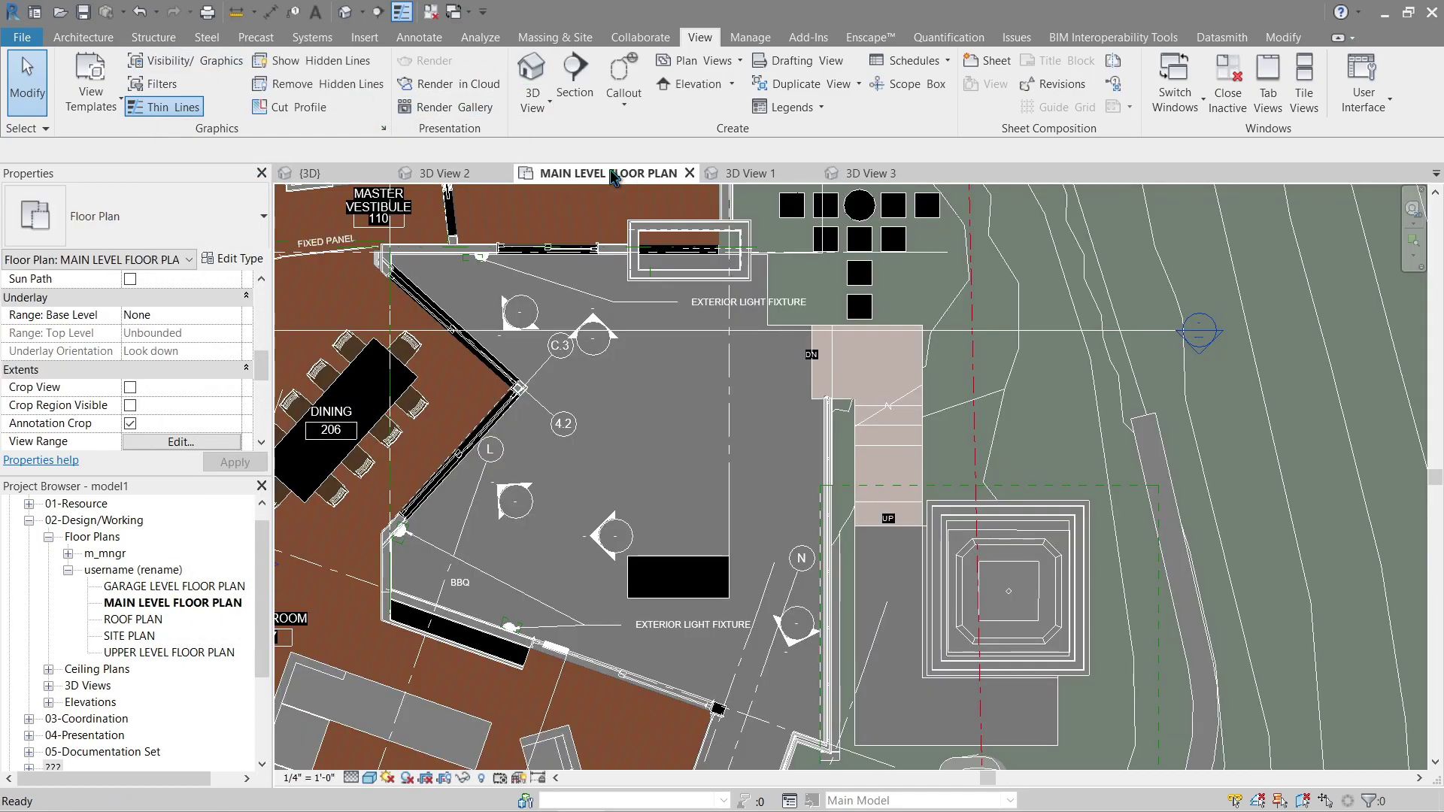
middle_click(773, 173)
middle_click(771, 173)
middle_click(471, 178)
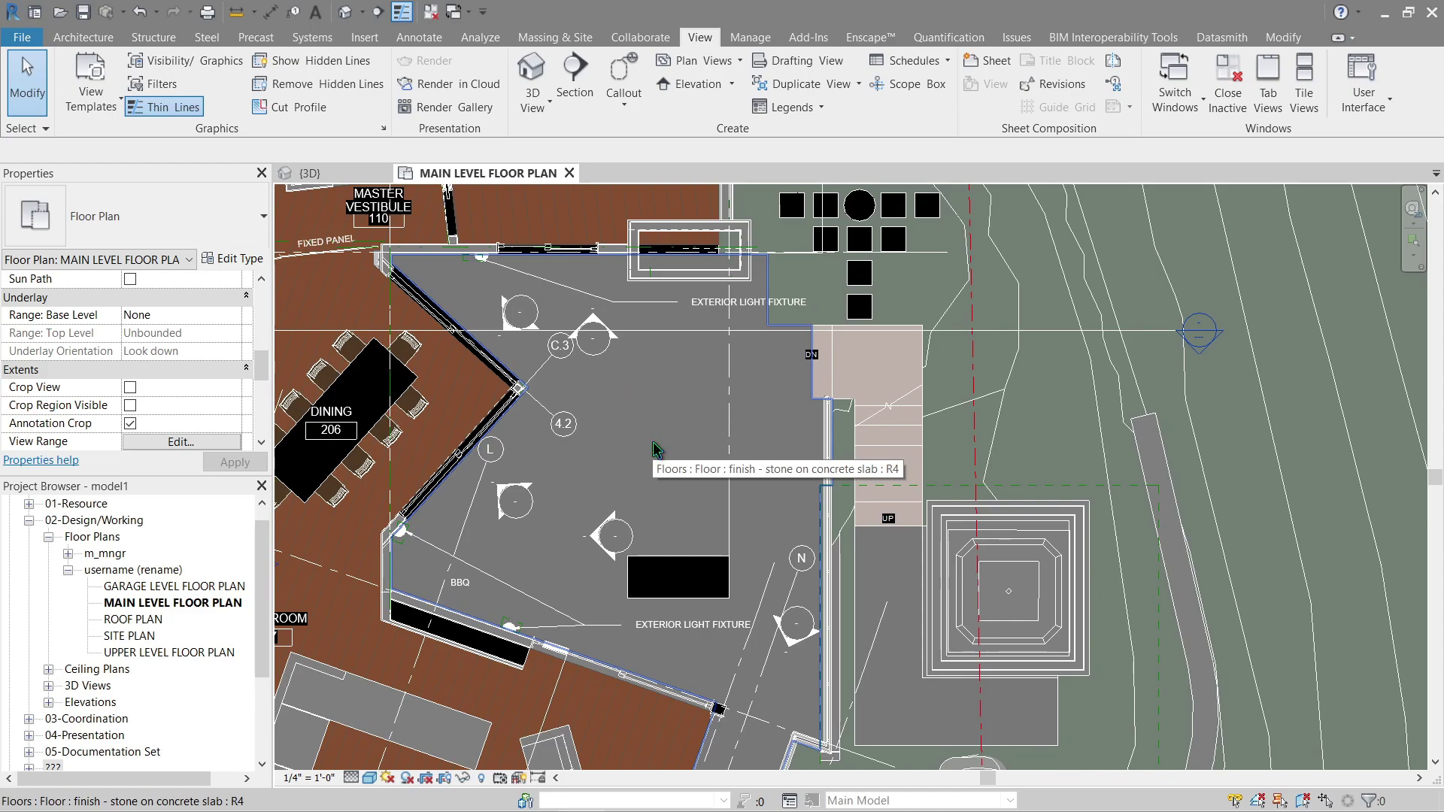
Step: Collapse the 02-Design/Working group in the project browser and expand the ??? group to list its 3D views
left_click(28, 519)
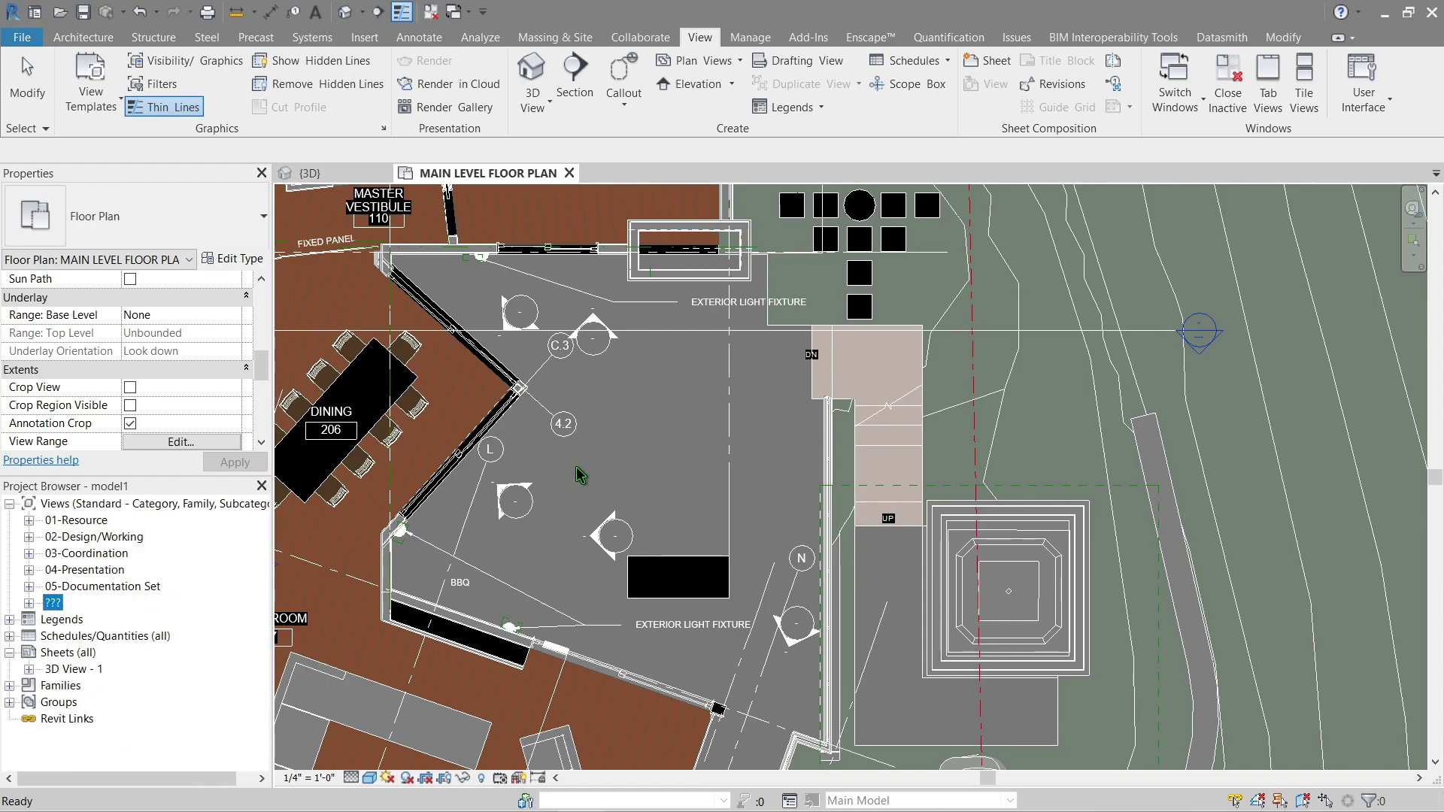
left_click(362, 13)
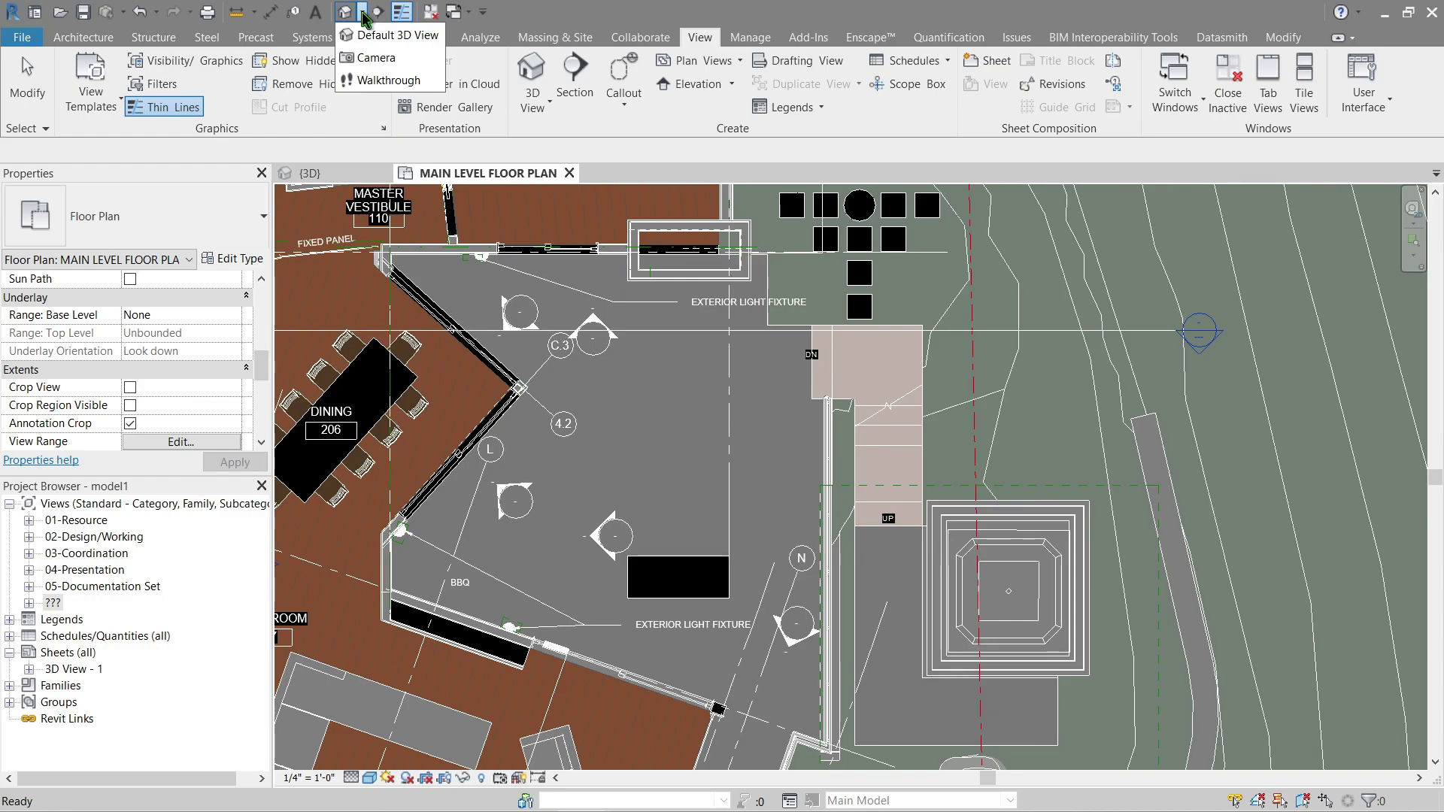
left_click(28, 610)
left_click(28, 603)
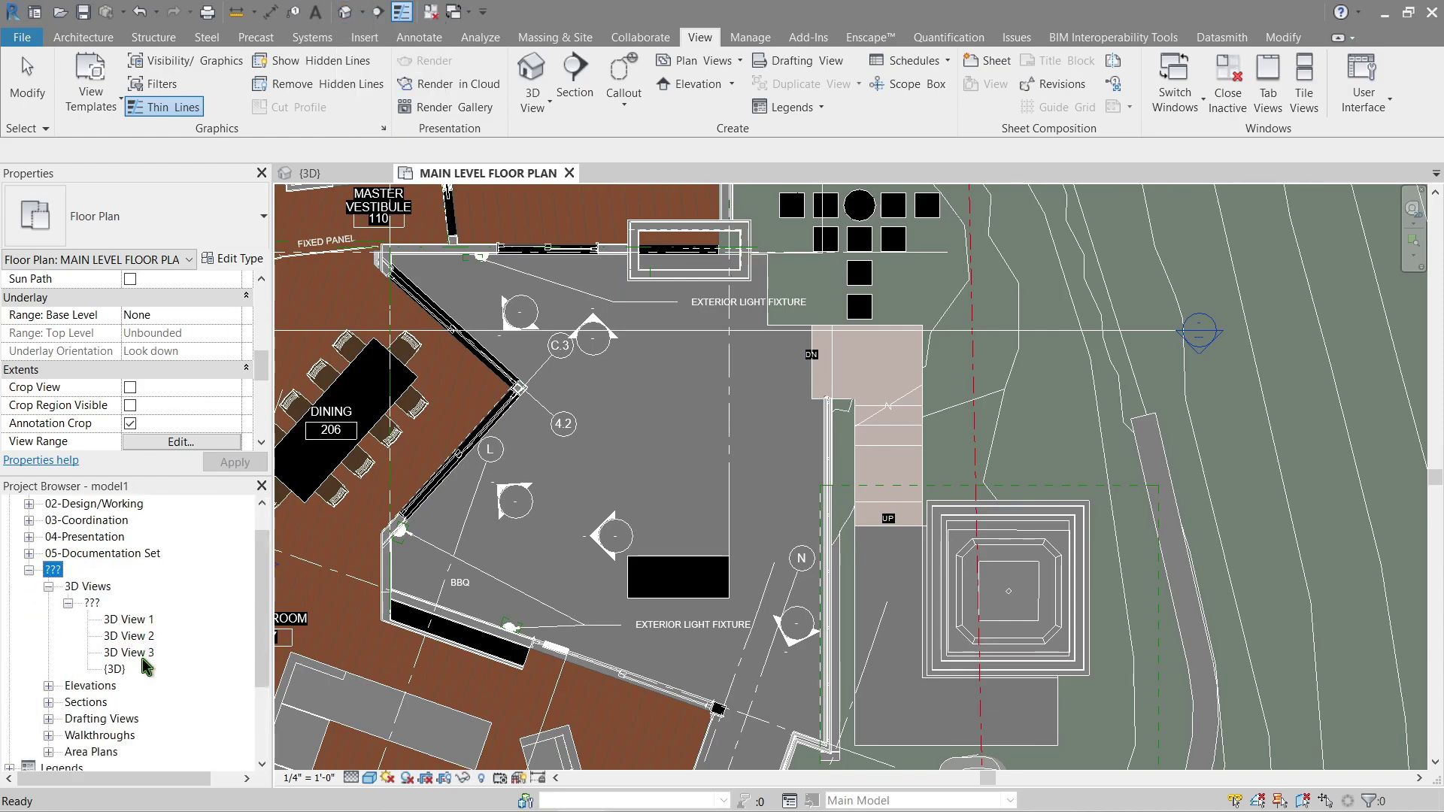
Step: Place a perspective camera in the terrace's BBQ corner, aimed at the outdoor stair landing, with a 5' 6" eye offset
left_click(363, 13)
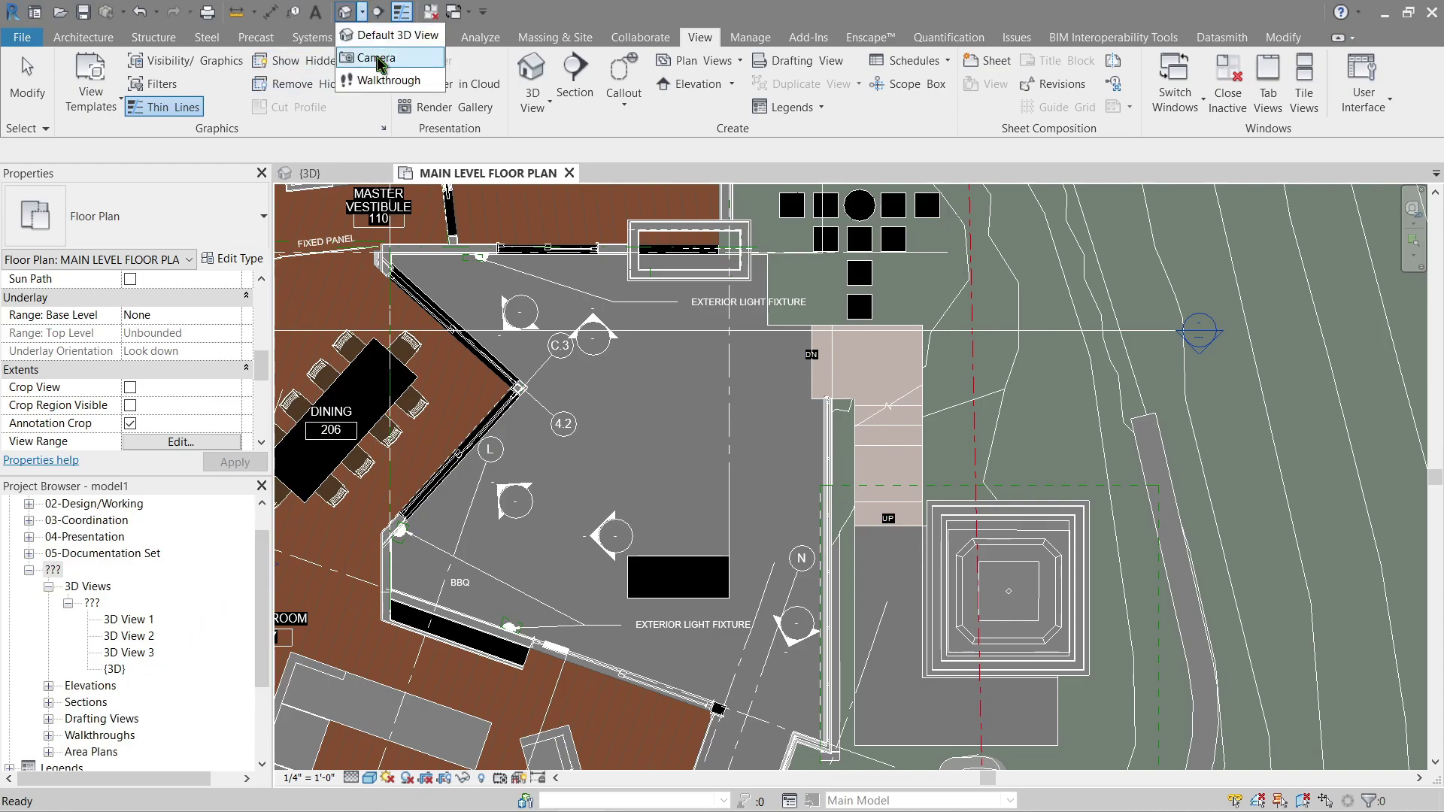
left_click(374, 58)
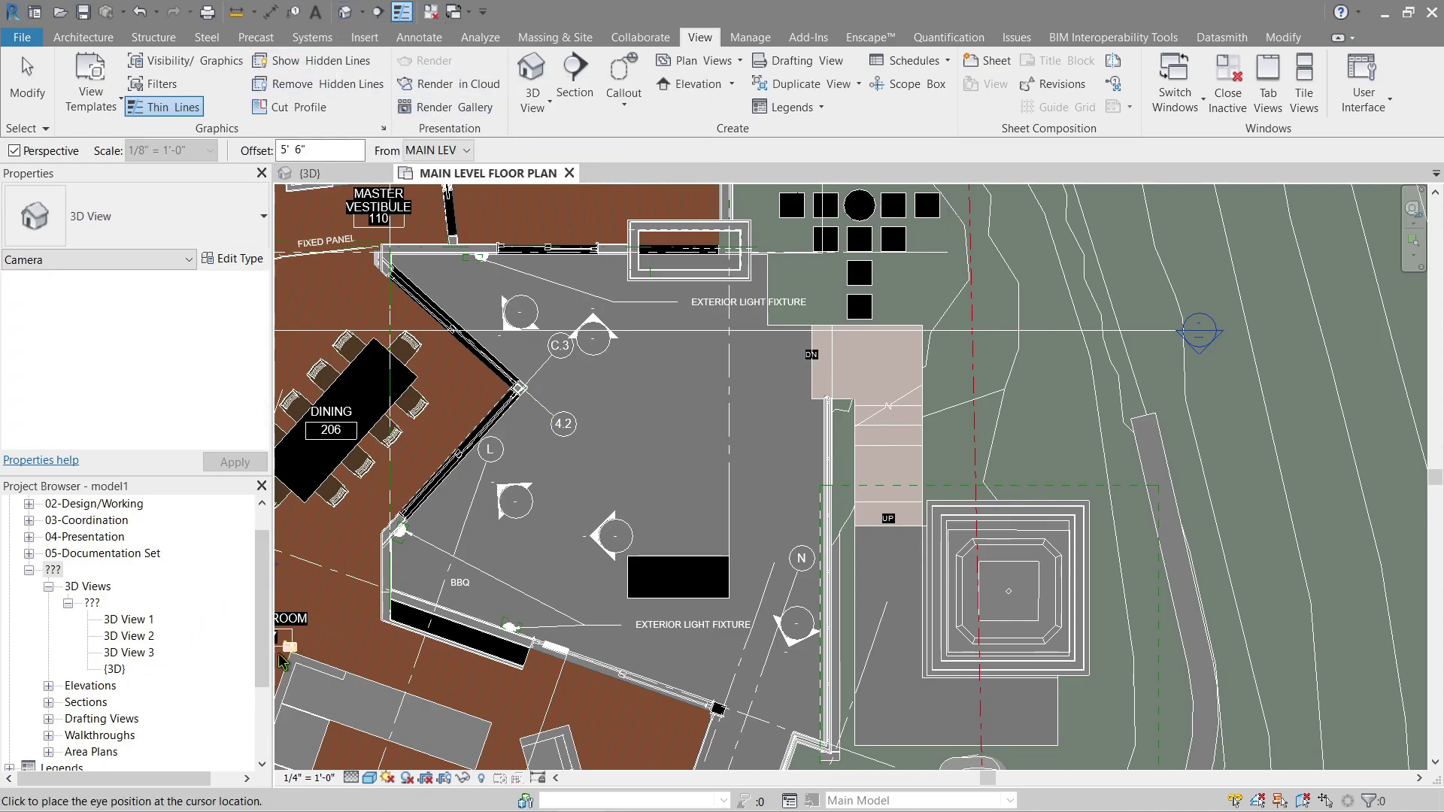
left_click(415, 581)
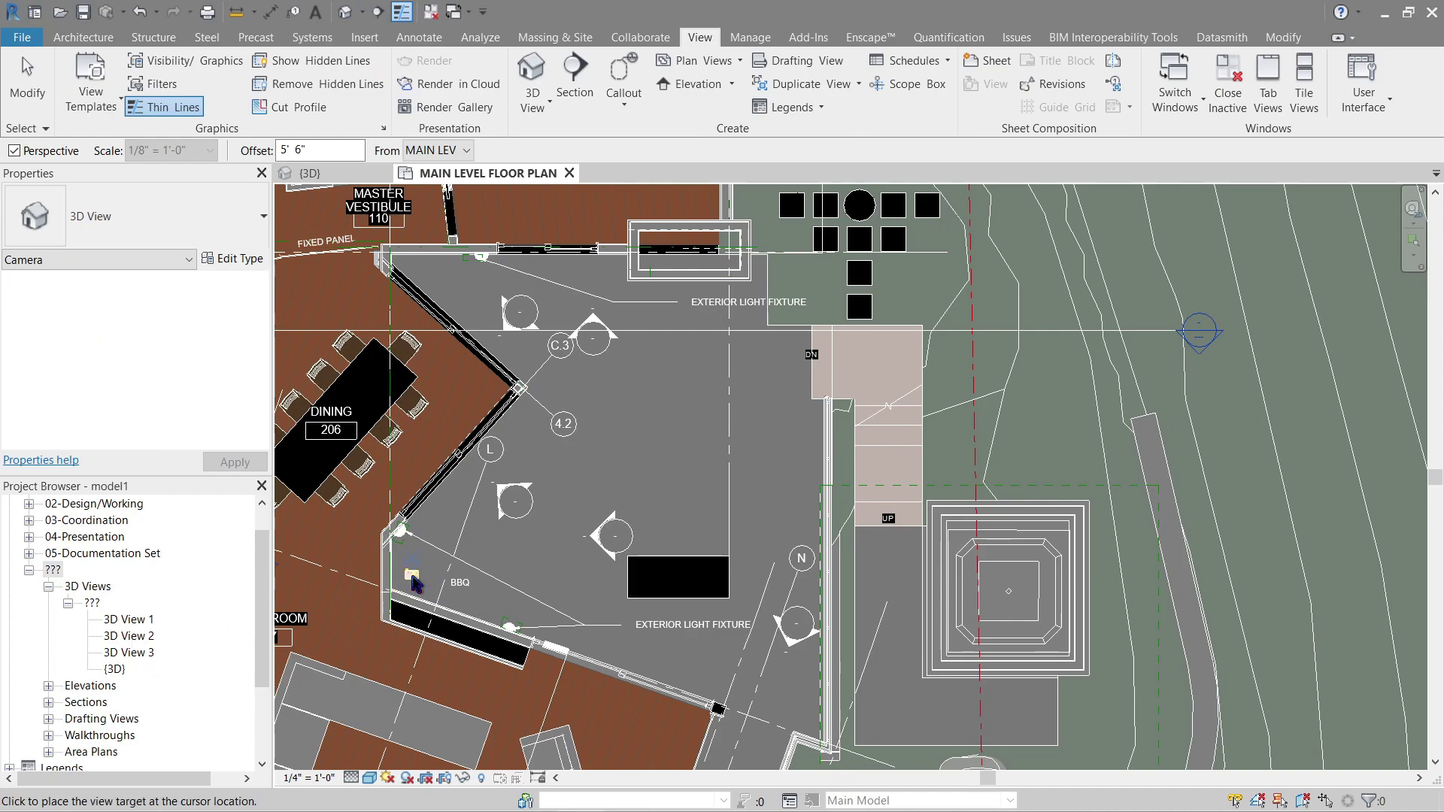
left_click(902, 381)
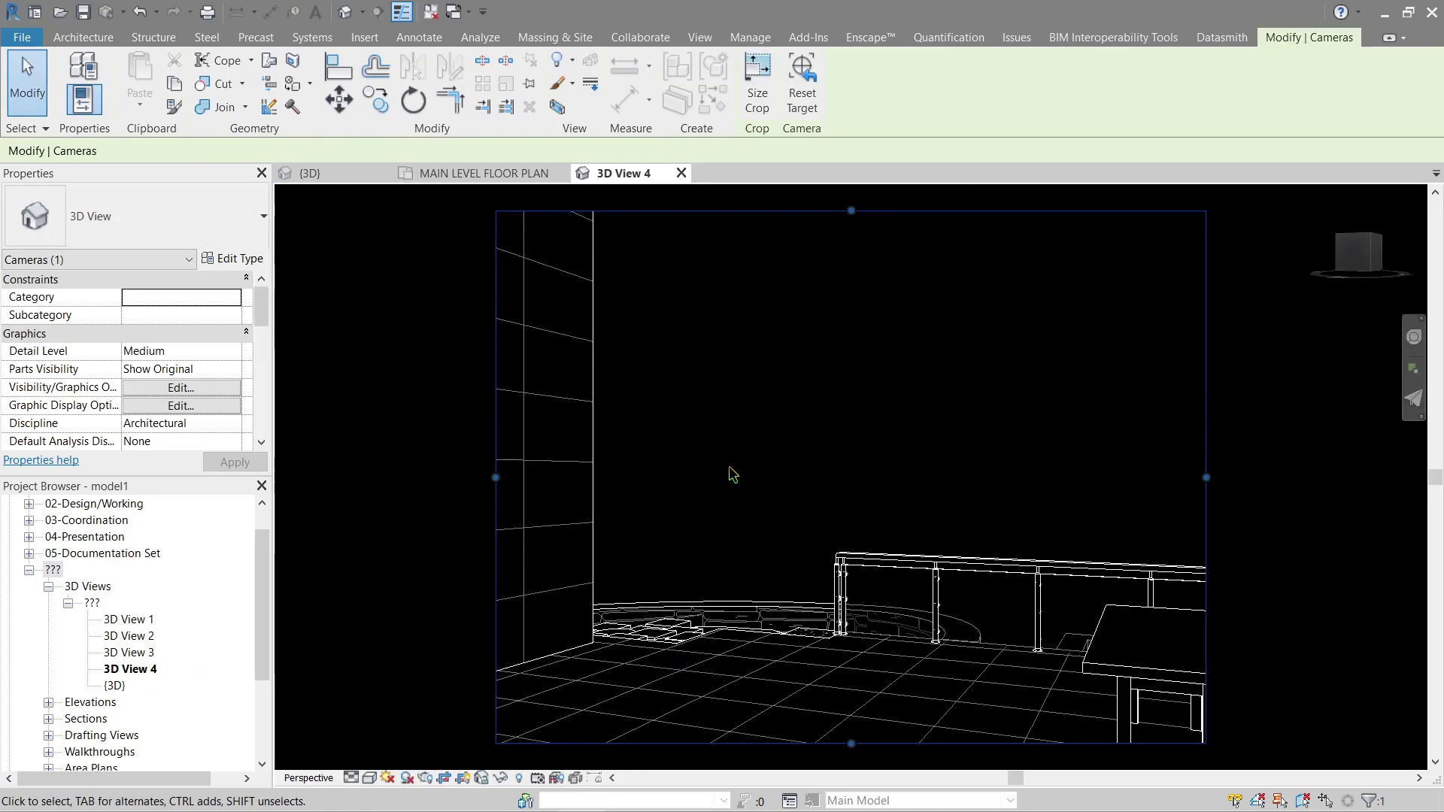
Step: From the main level floor plan, place a great room camera near the interior stairs, aimed at the polytronics glass window, with a 5' 6" offset
left_click(485, 175)
middle_click_drag(580, 481, 1020, 333)
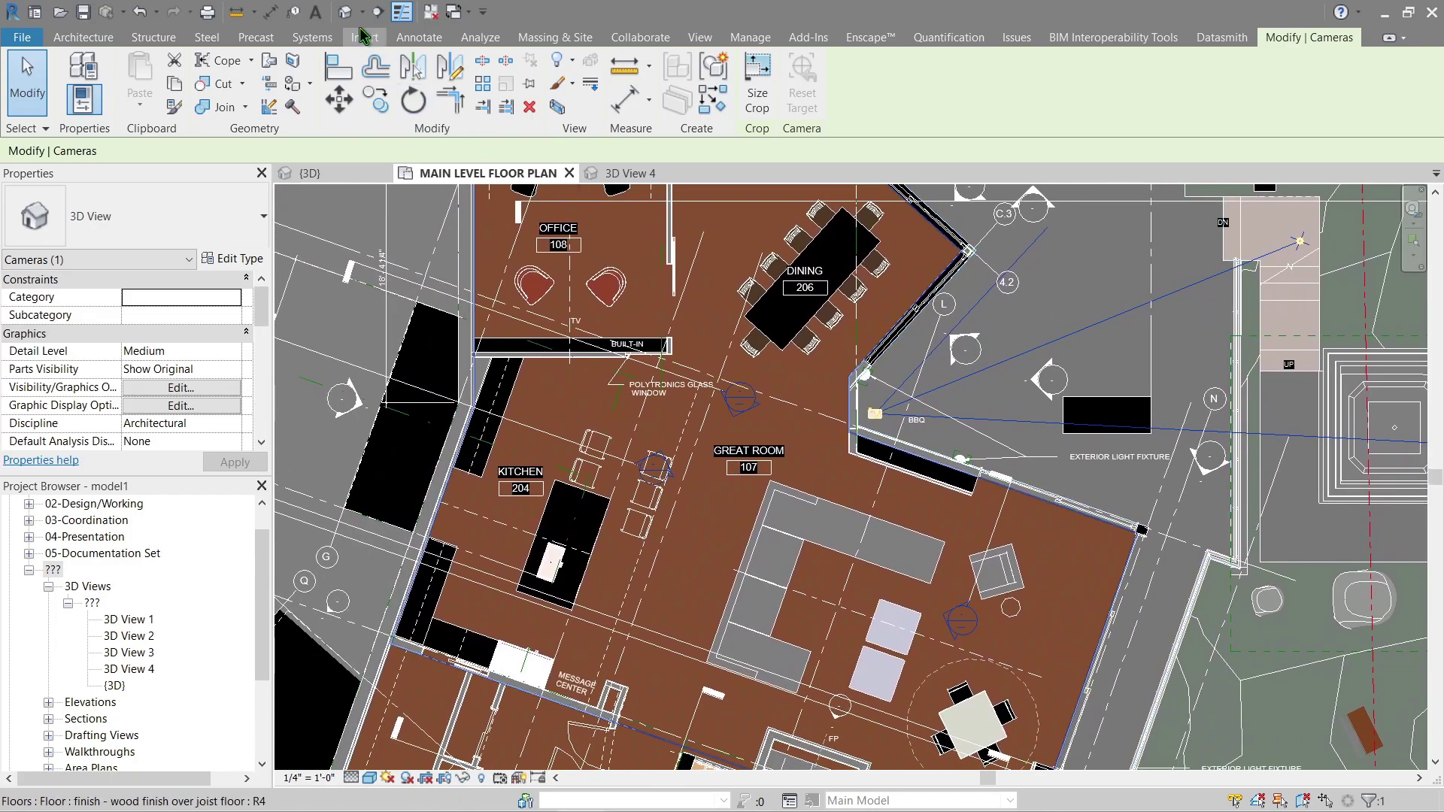
left_click(362, 11)
left_click(397, 79)
left_click(677, 652)
middle_click_drag(670, 636, 604, 483)
left_click(599, 571)
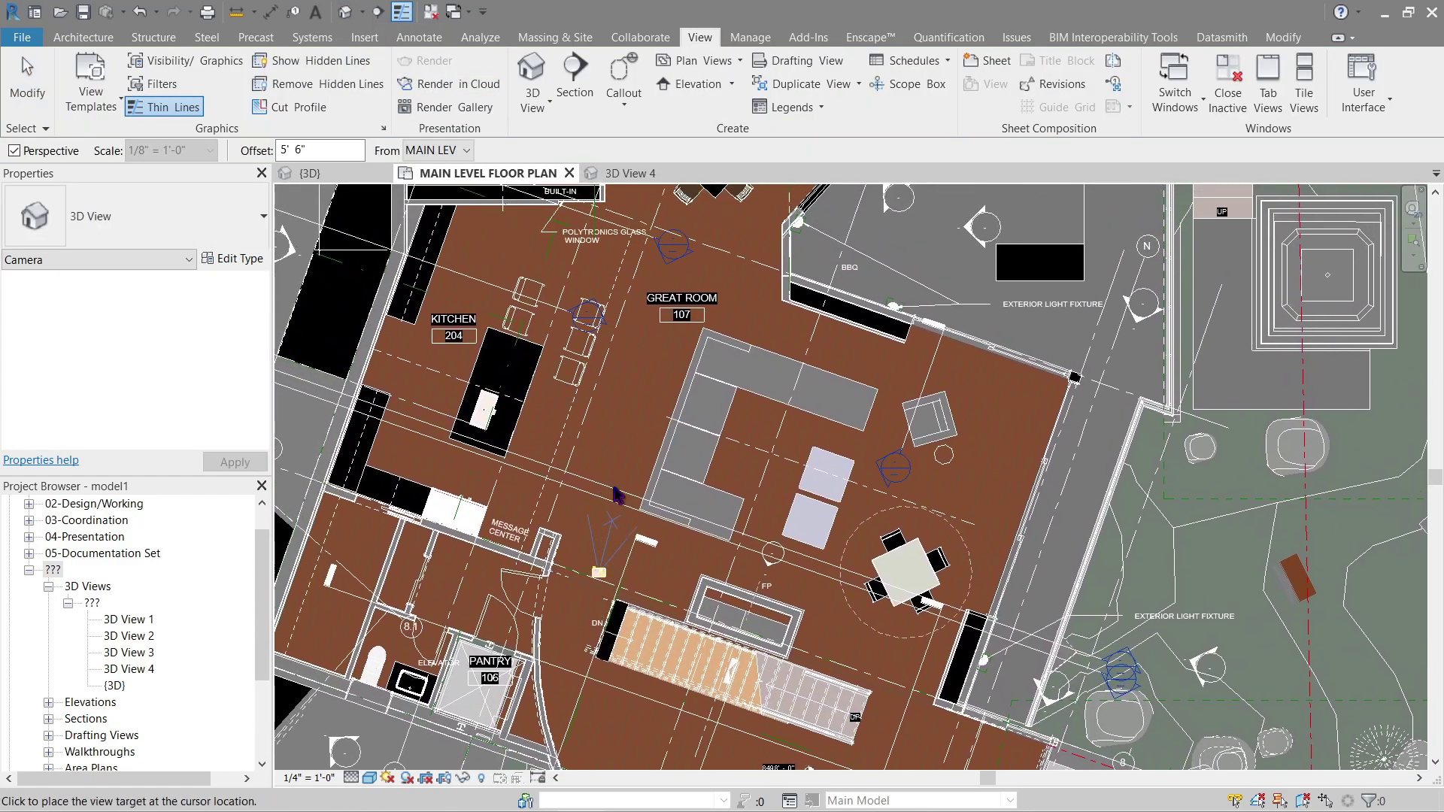
left_click(610, 228)
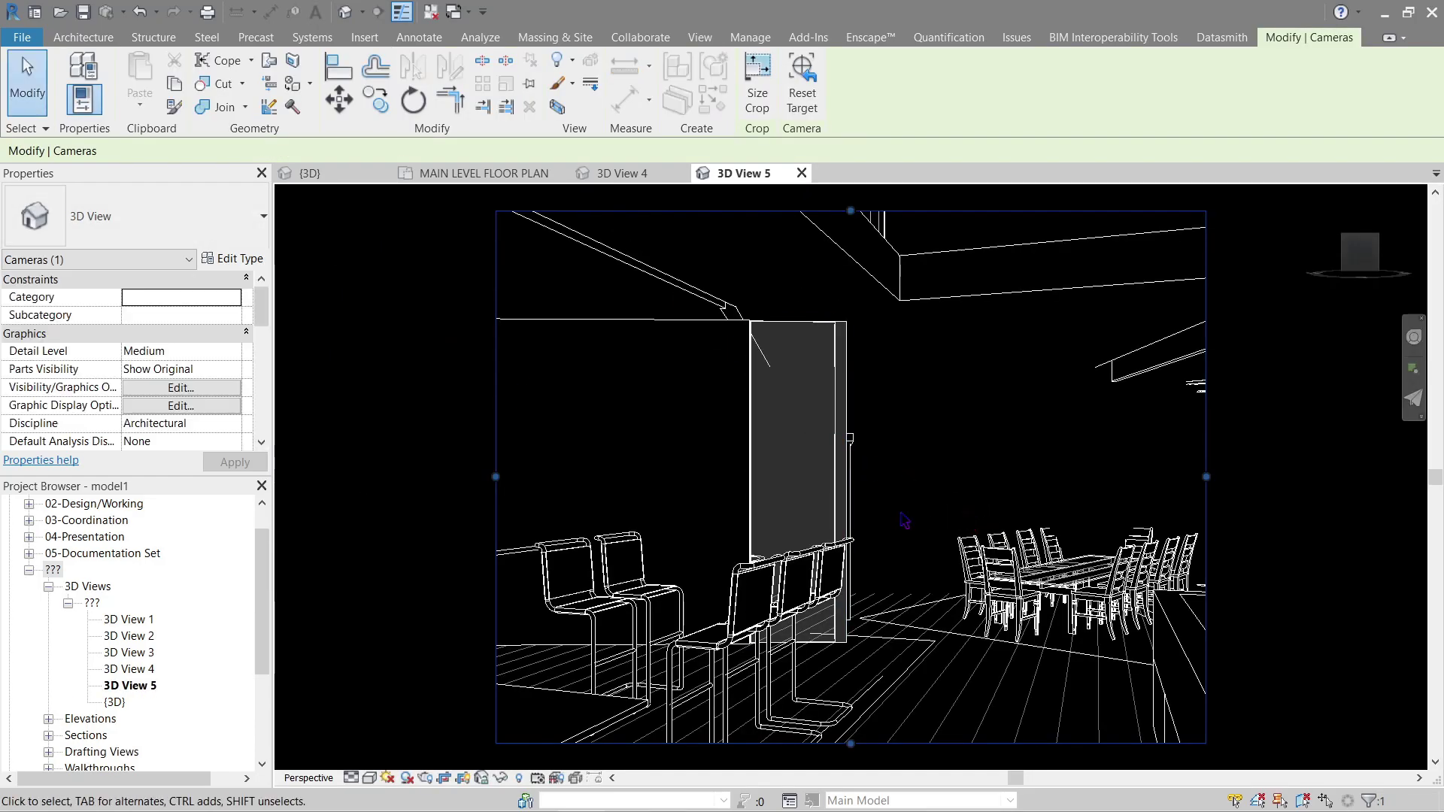
Step: Set 3D View 5 to Fine detail level and try the Consistent Colors visual style before switching to Realistic
left_click(353, 777)
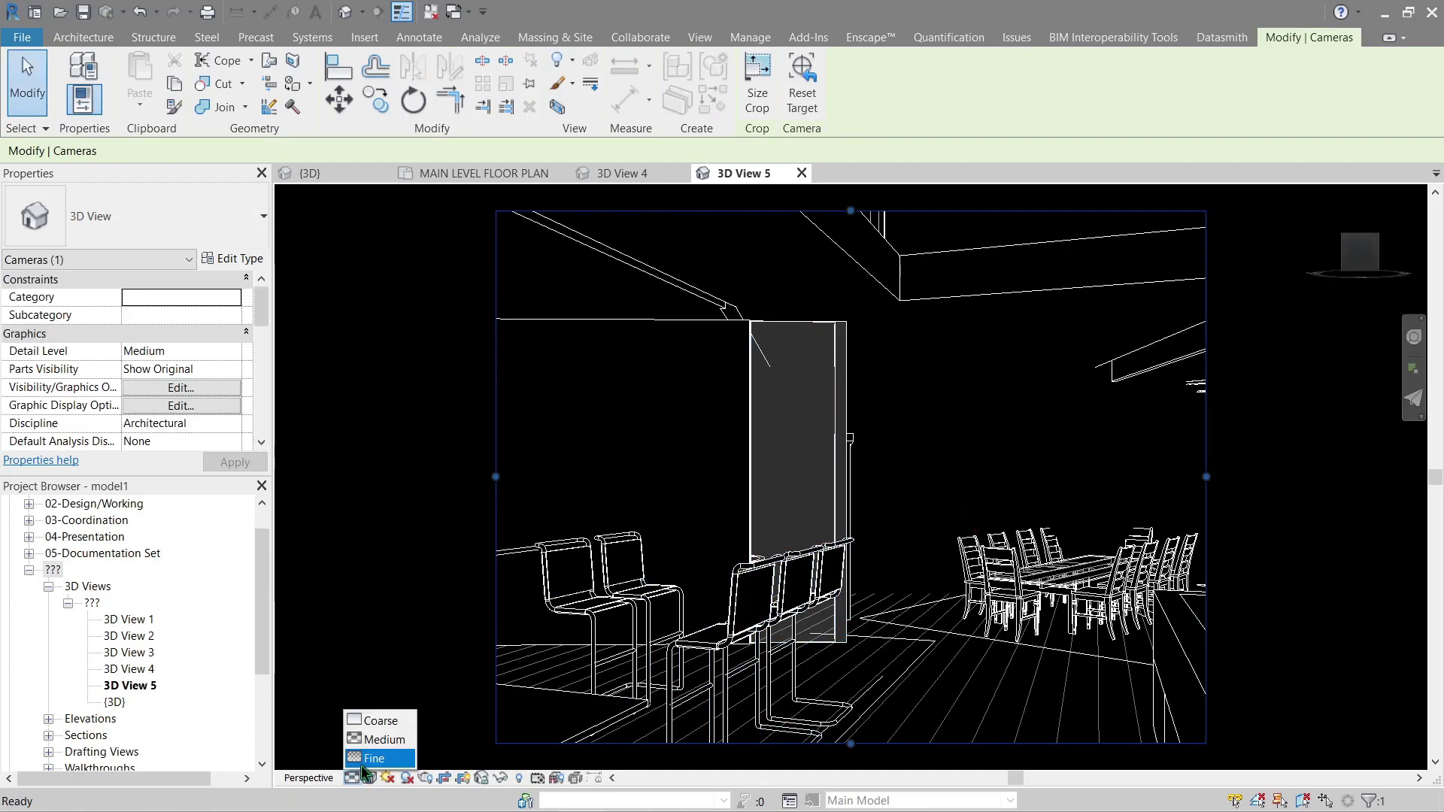
left_click(364, 761)
left_click(370, 778)
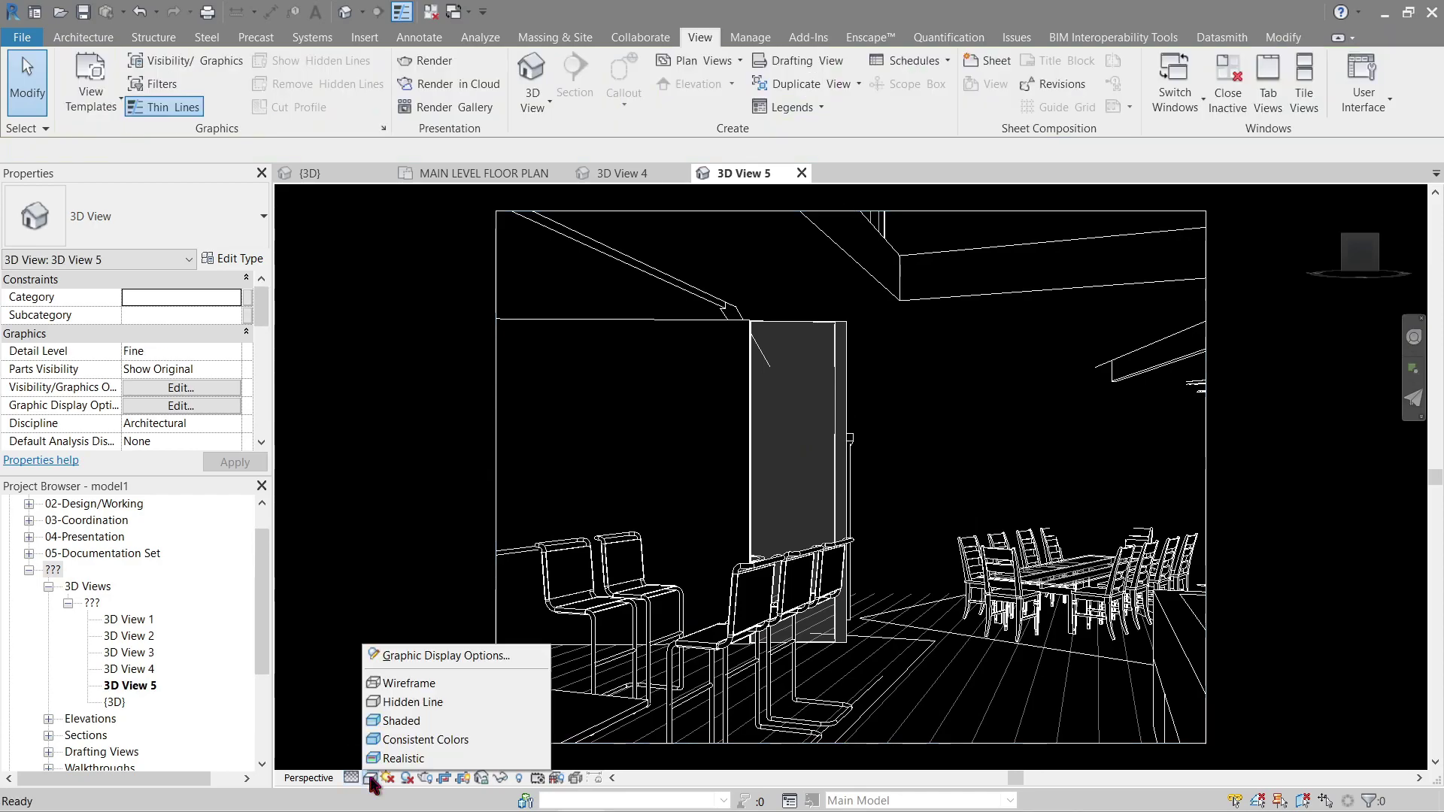
left_click(426, 740)
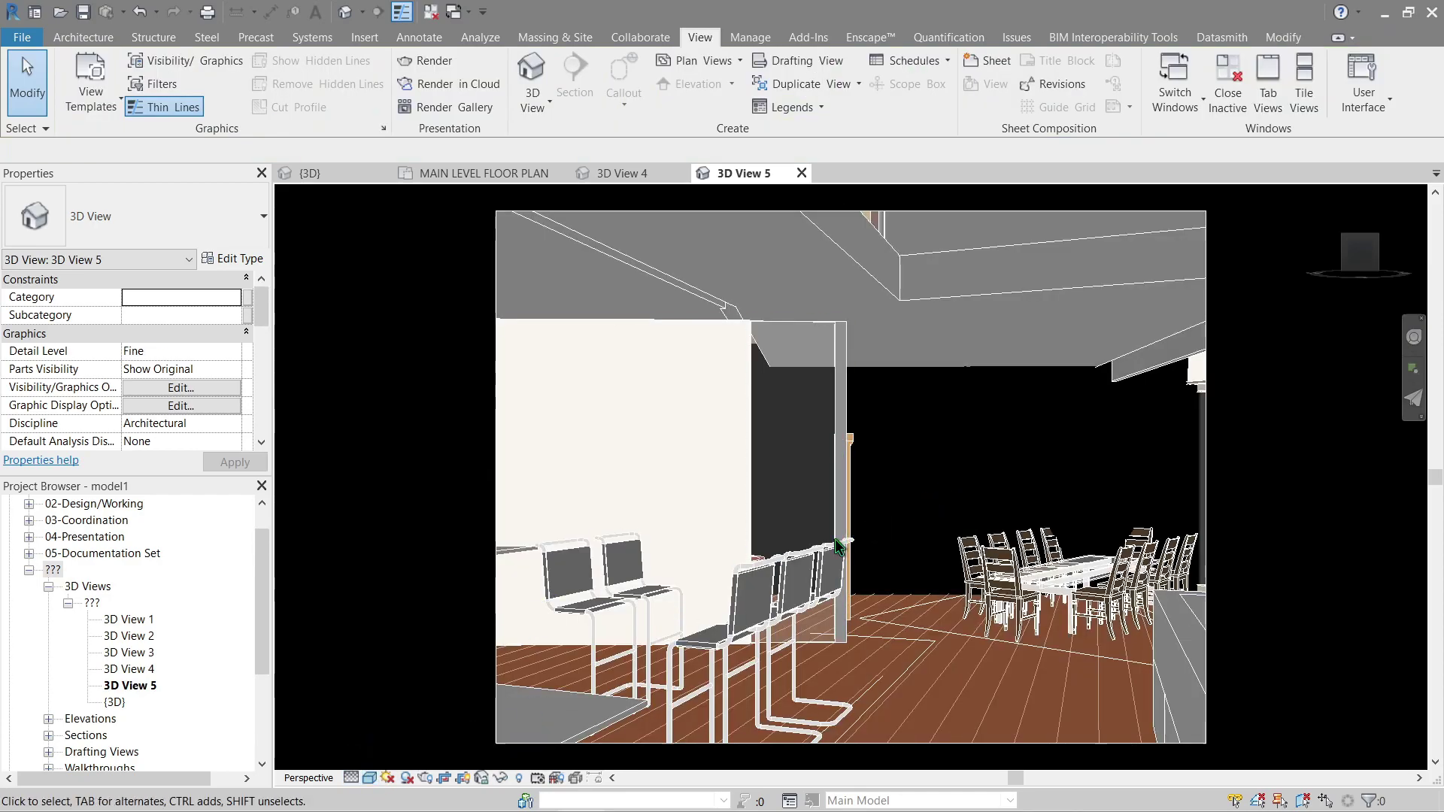
left_click(370, 777)
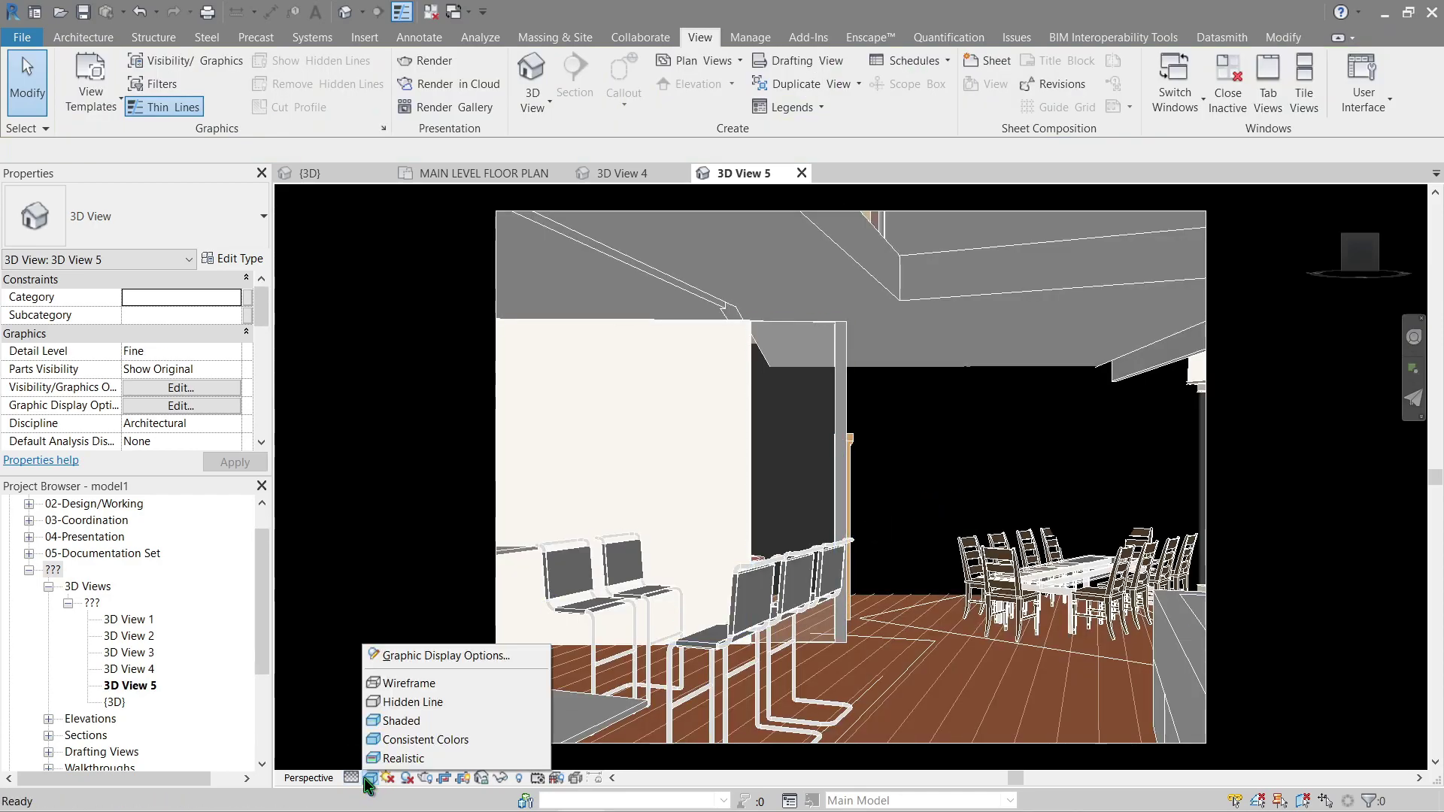
left_click(403, 759)
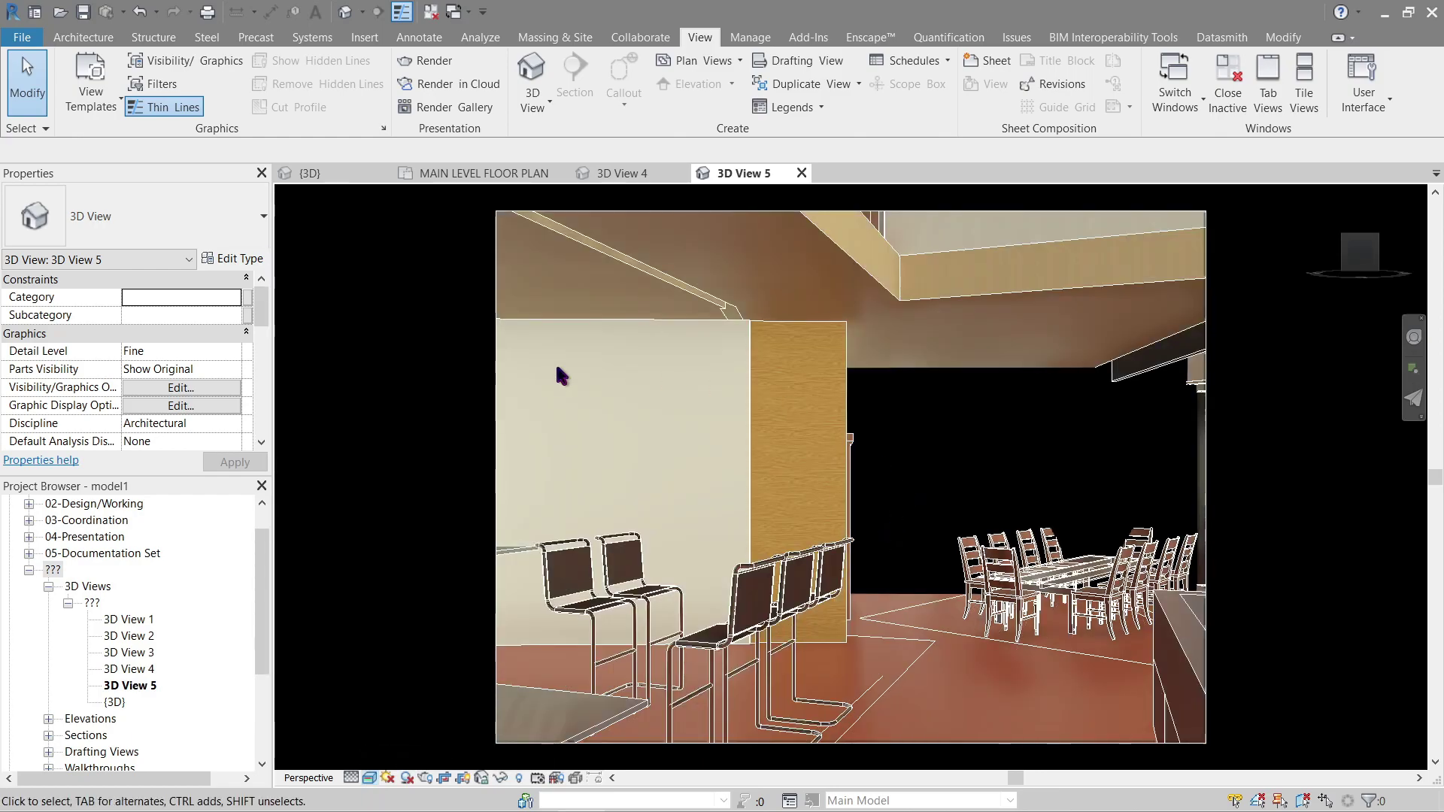
Step: Turn off Crop View, Crop Region Visible and Far Clip Active for 3D View 5
left_click_drag(264, 319, 263, 368)
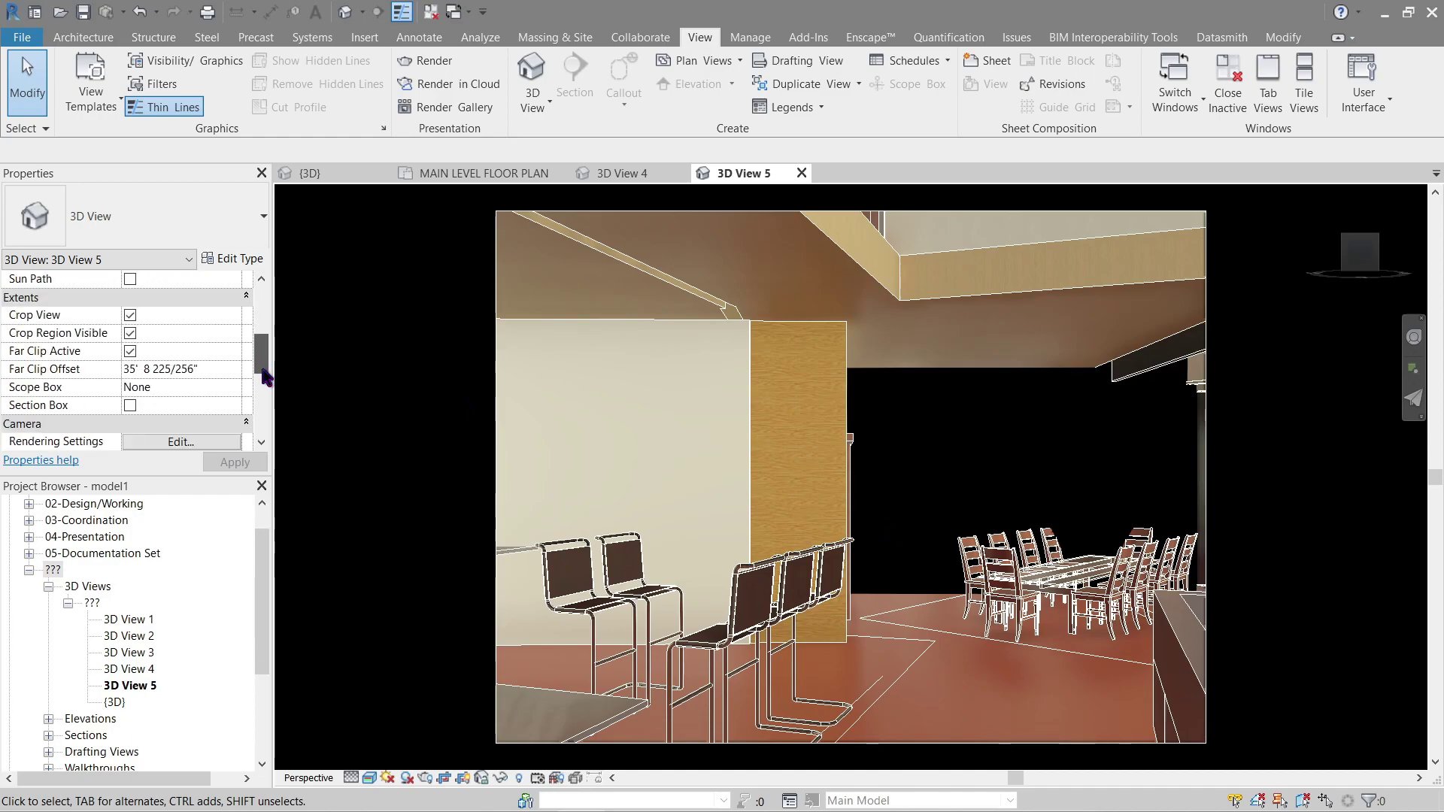
left_click(130, 315)
left_click(131, 333)
left_click(130, 351)
Step: Reposition the 3D View 5 camera to look across the great room's table, ottomans and sofa toward the dining area
scroll(920, 508, "up", 3)
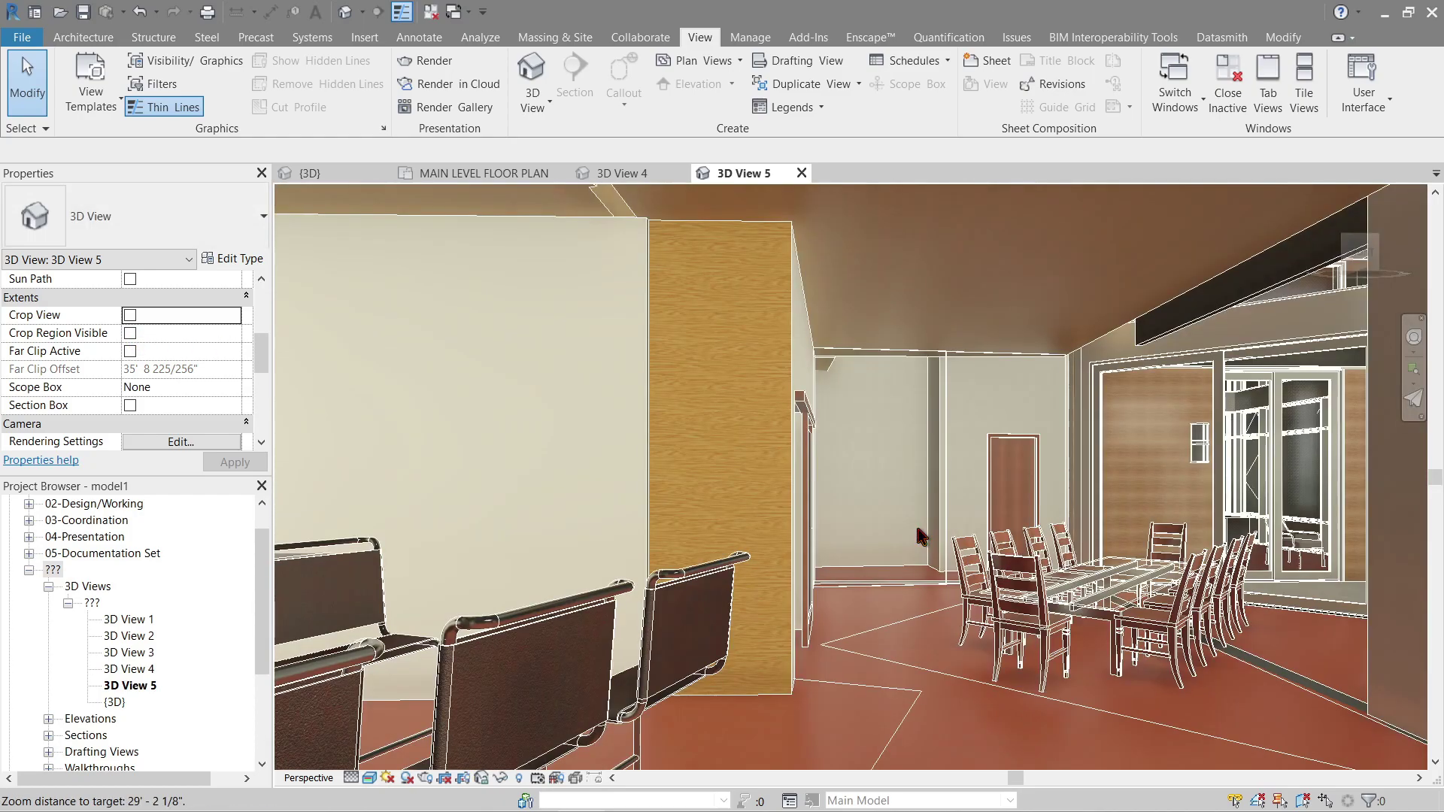
scroll(919, 530, "down", 3)
scroll(919, 530, "up", 3)
middle_click_drag(845, 513, 745, 568)
scroll(745, 460, "down", 2)
middle_click_drag(746, 511, 768, 474)
scroll(767, 480, "down", 5)
scroll(782, 487, "down", 3)
scroll(790, 509, "up", 6)
scroll(798, 518, "down", 3)
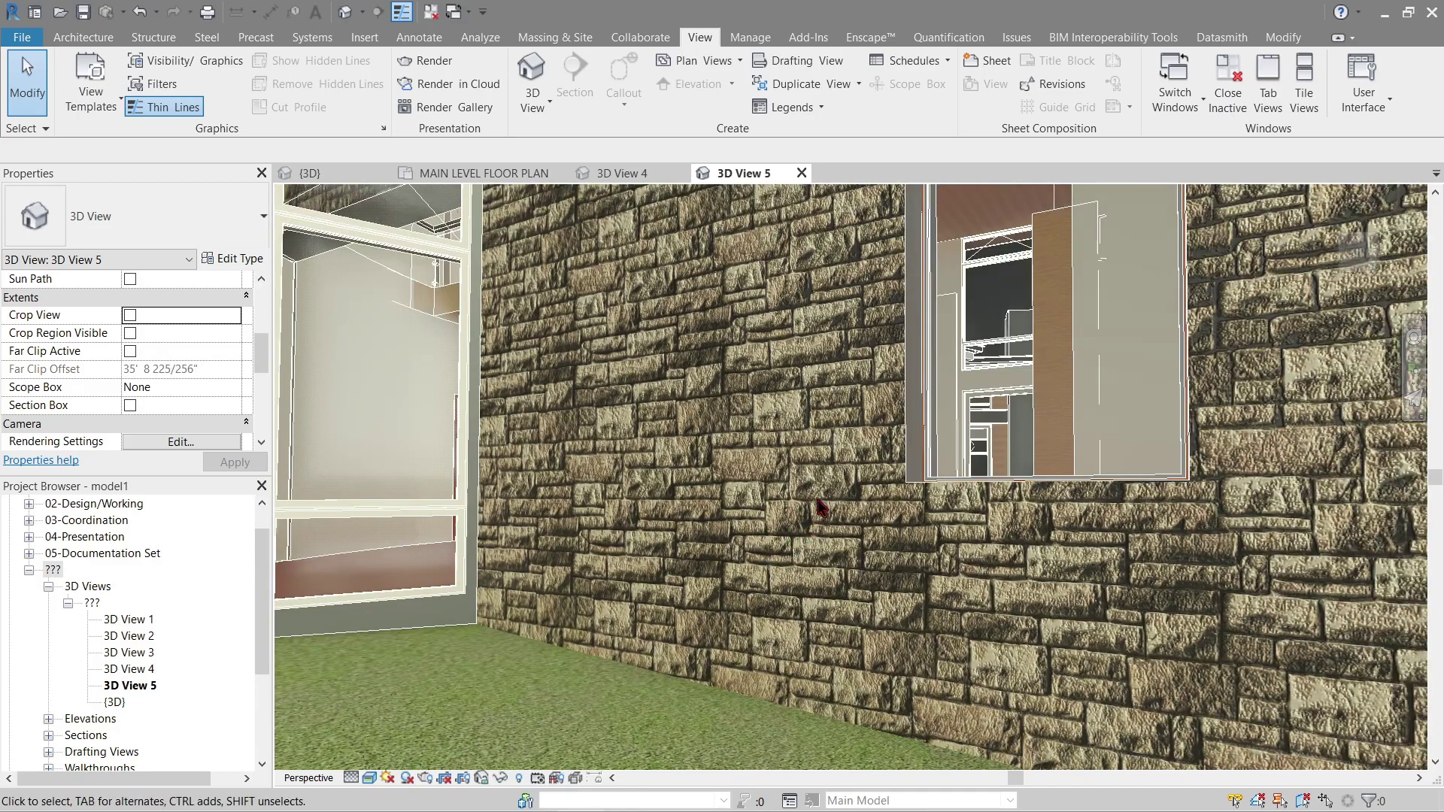
scroll(797, 523, "up", 5)
scroll(786, 512, "down", 5)
scroll(808, 459, "up", 3)
middle_click_drag(813, 452, 767, 597, "shift")
scroll(768, 596, "up", 10)
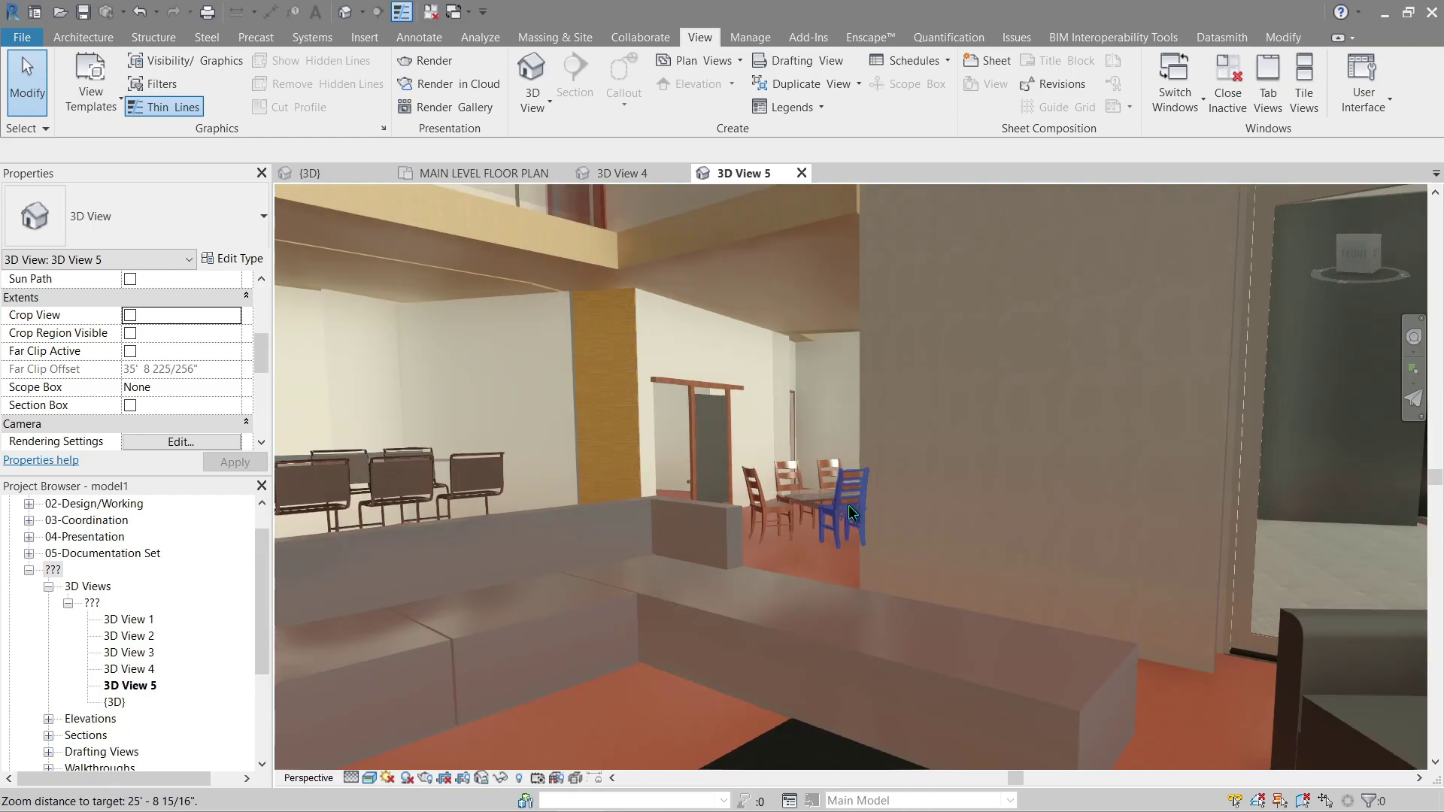
scroll(849, 513, "down", 3)
mouse_move(851, 518)
middle_mouse_down("shift")
mouse_move(848, 505)
mouse_move(850, 526)
middle_mouse_up("shift")
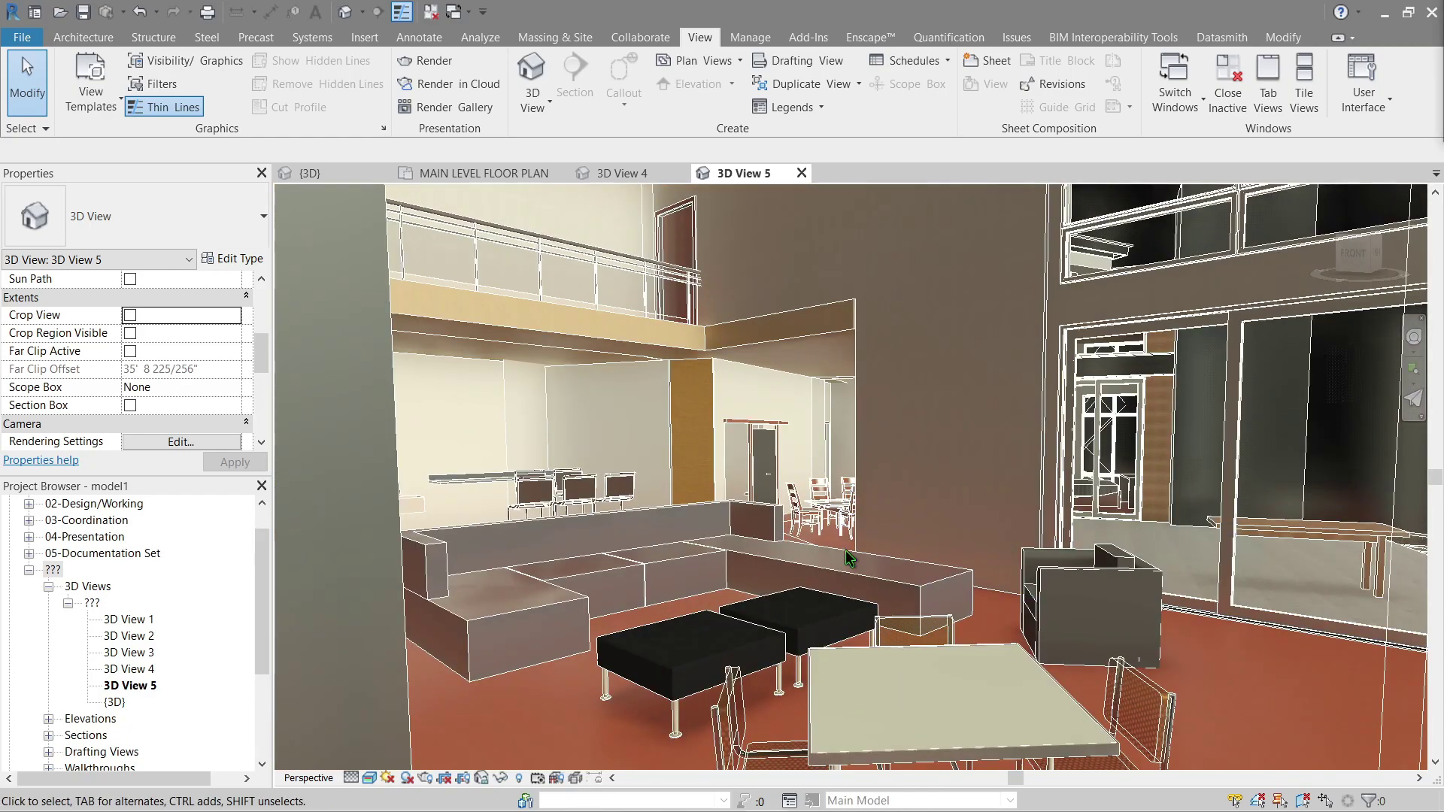
Step: Turn Crop View, Crop Region Visible and Far Clip Active back on for 3D View 5
left_click(130, 315)
left_click(130, 333)
left_click(130, 352)
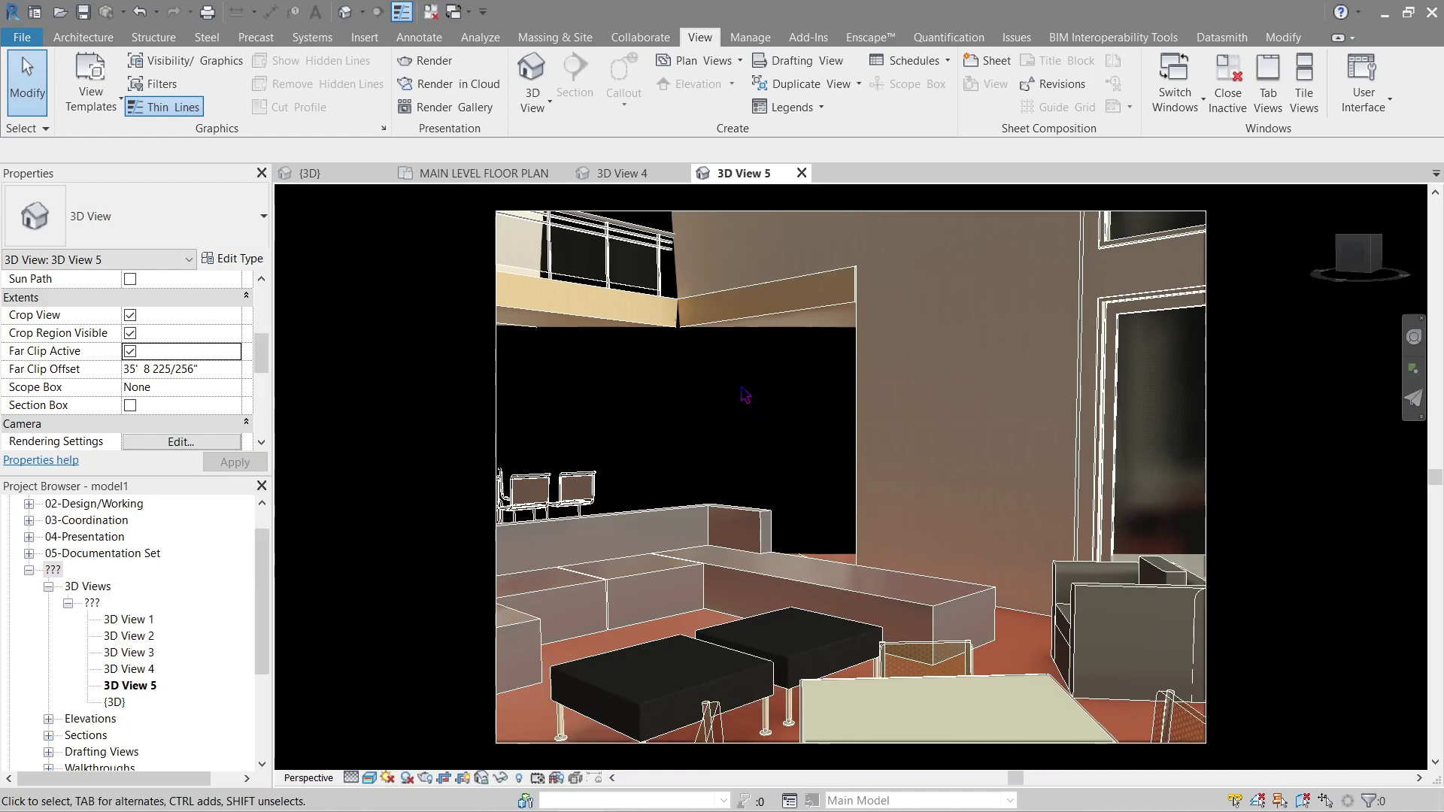
Step: Set the far clip offset of 3D View 5 to 40'
left_click(221, 369)
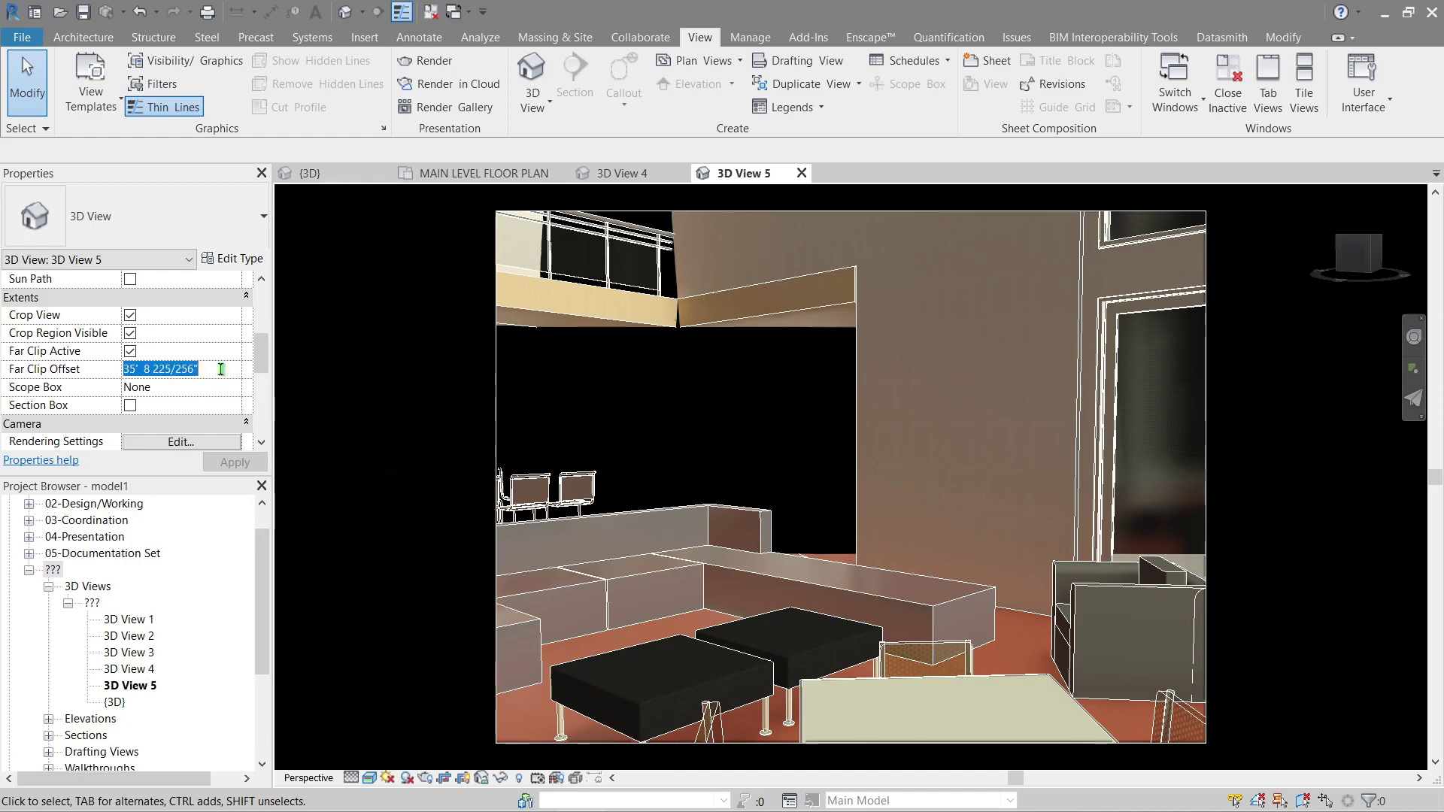
type("40")
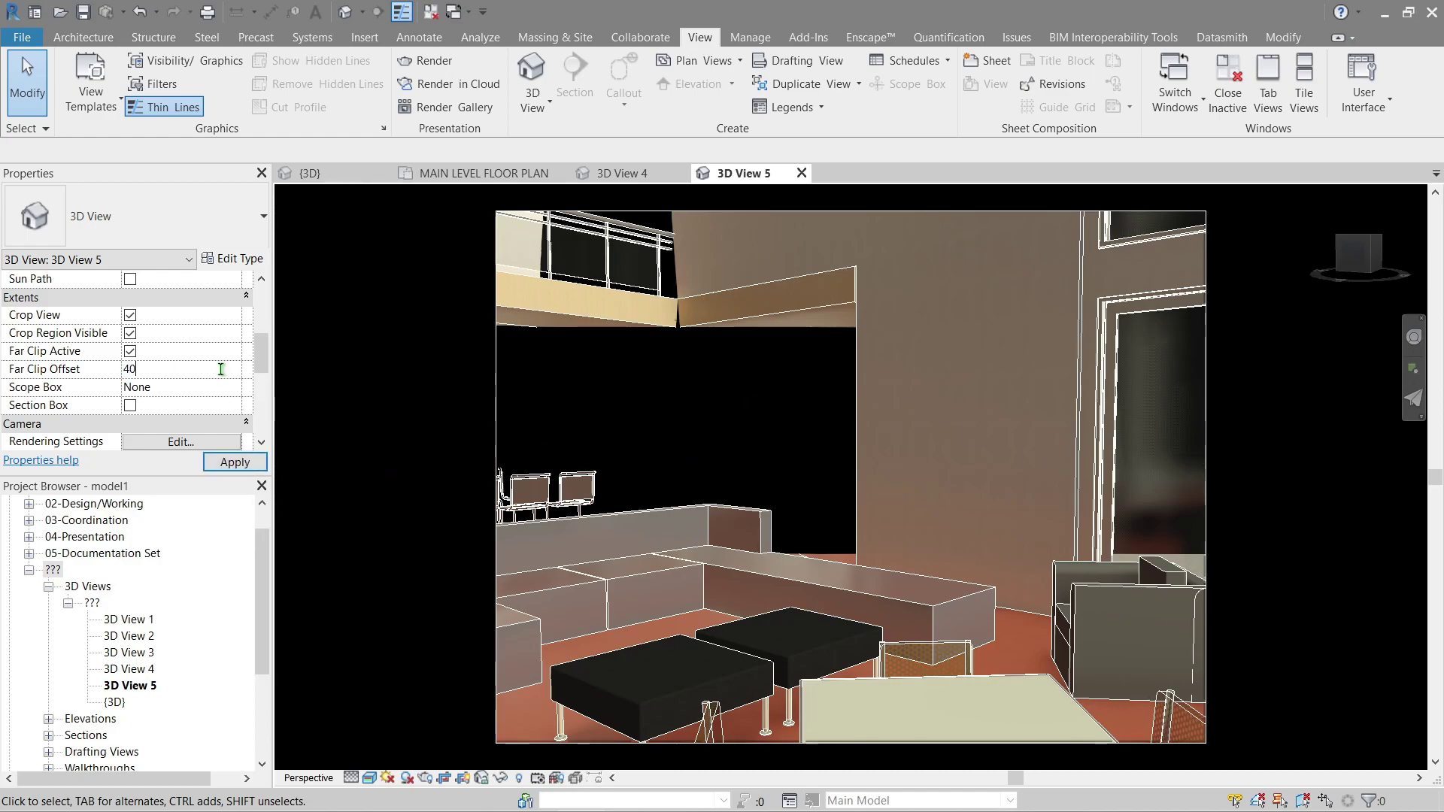
type("'")
left_click(235, 461)
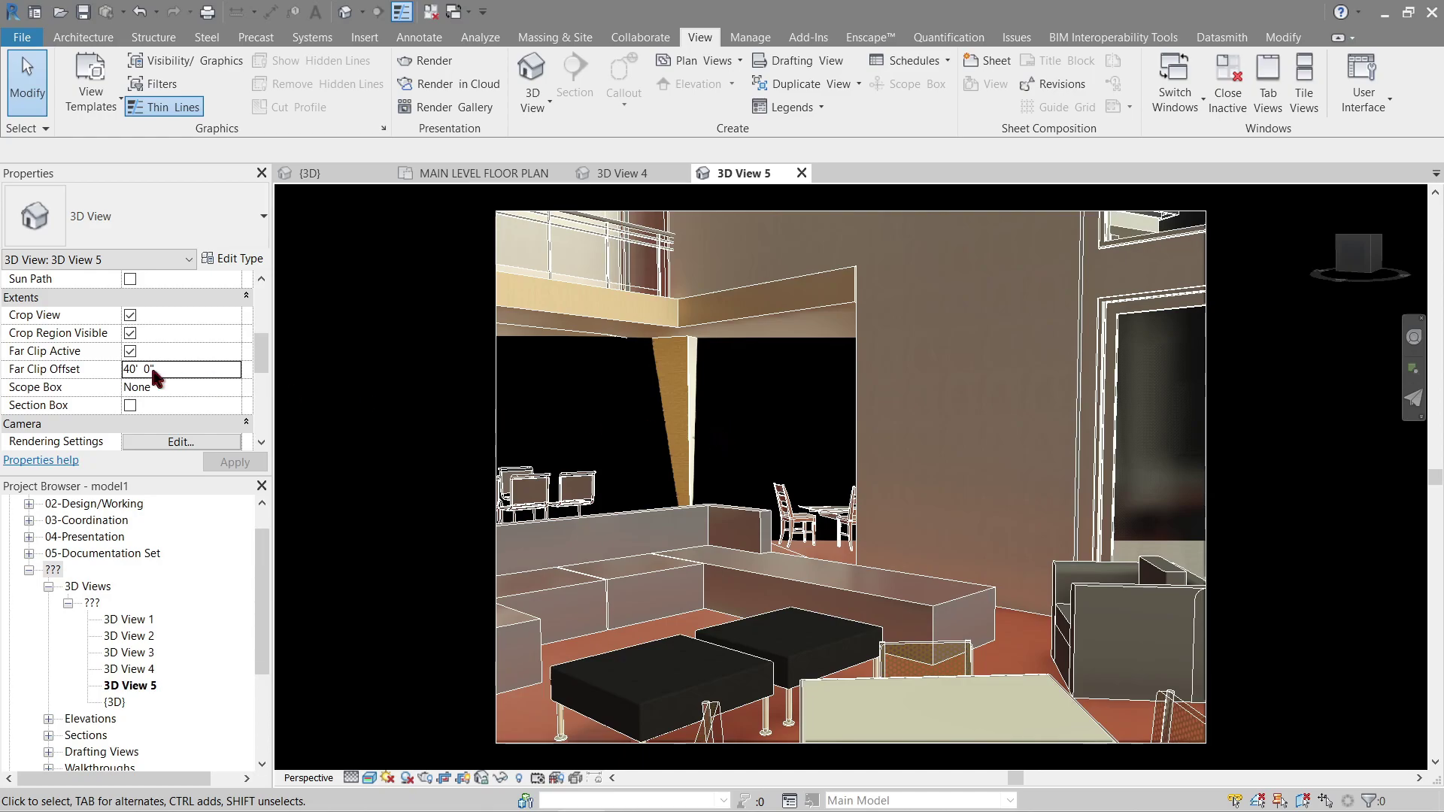
Step: Set the far clip offset of 3D View 5 to 100' and pick the Fly navigation mode
left_click(205, 368)
type("100")
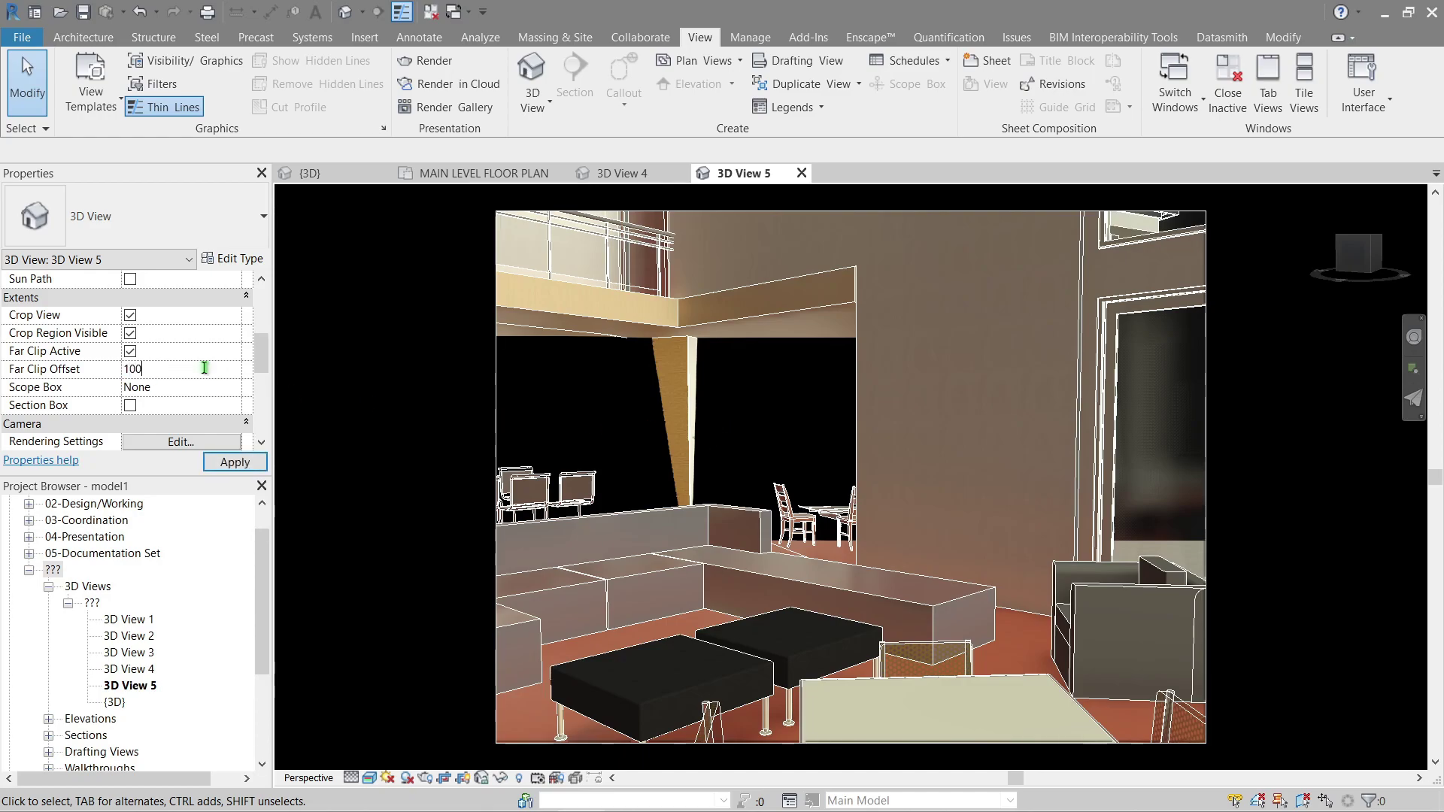
left_click(226, 461)
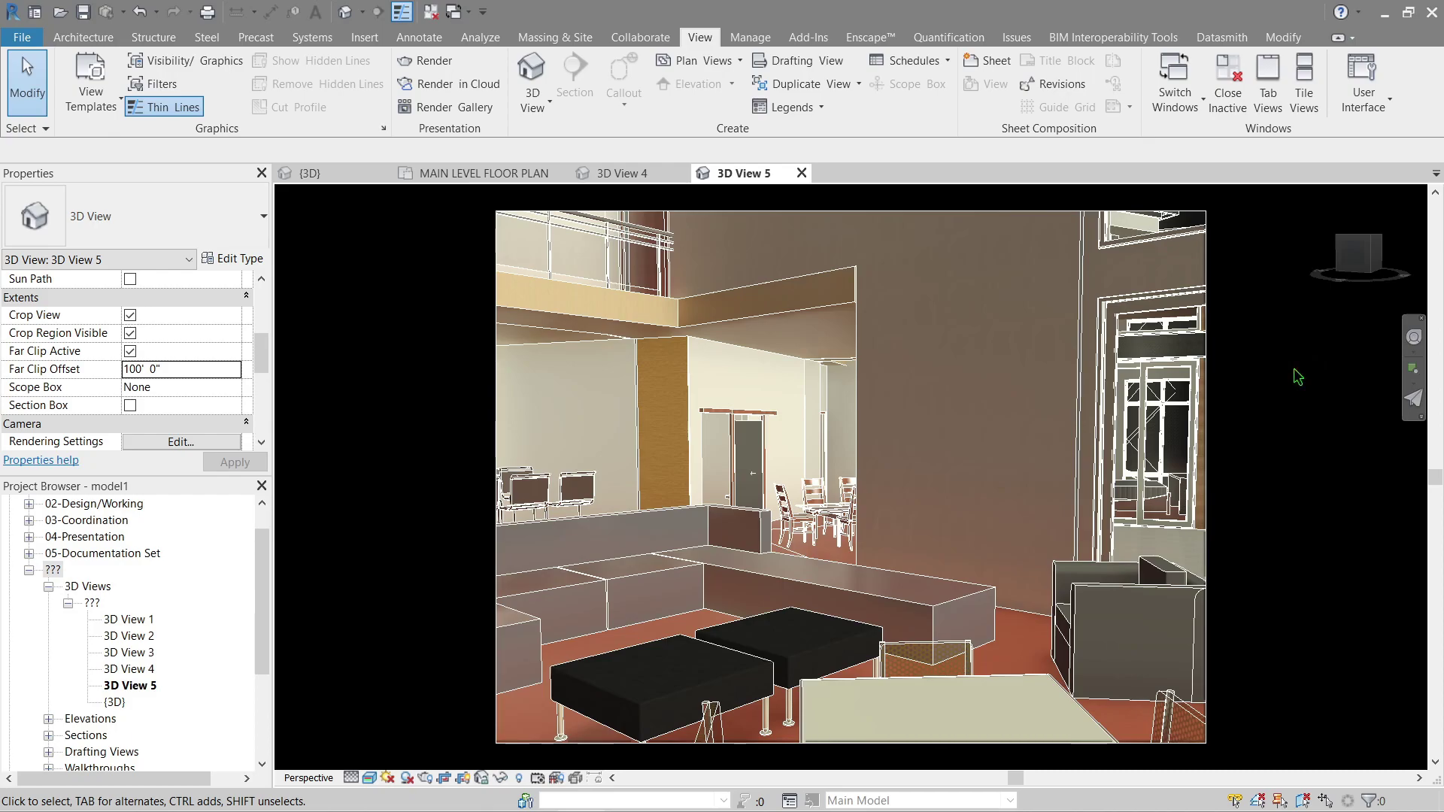
left_click(1405, 405)
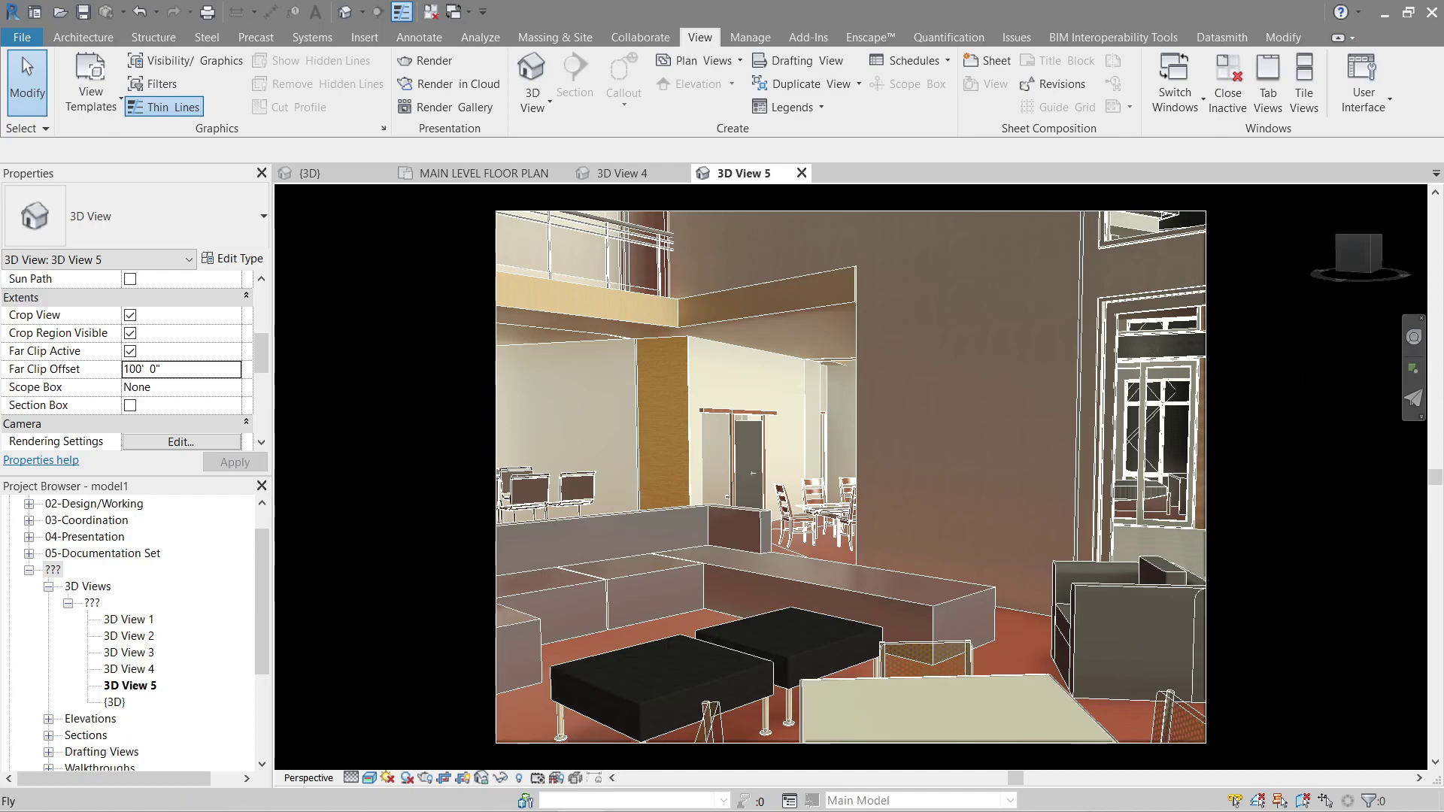